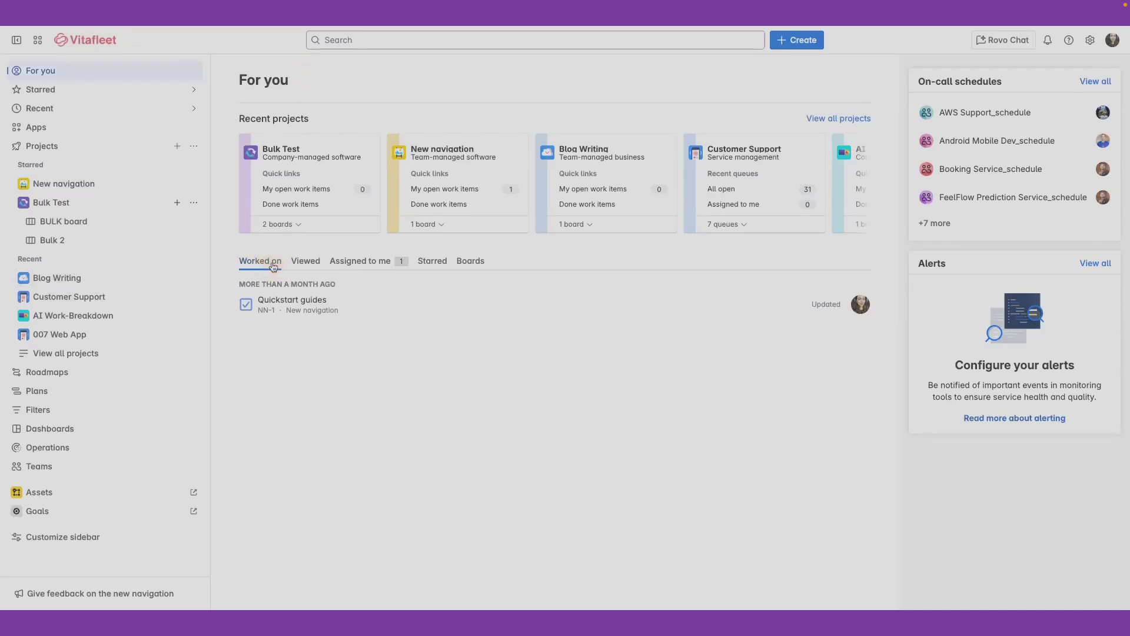
- Browse the Viewed, Assigned to me and Starred tabs on For you, then list all boards with their locations
{"action": "left_click", "coordinate": [311, 266]}
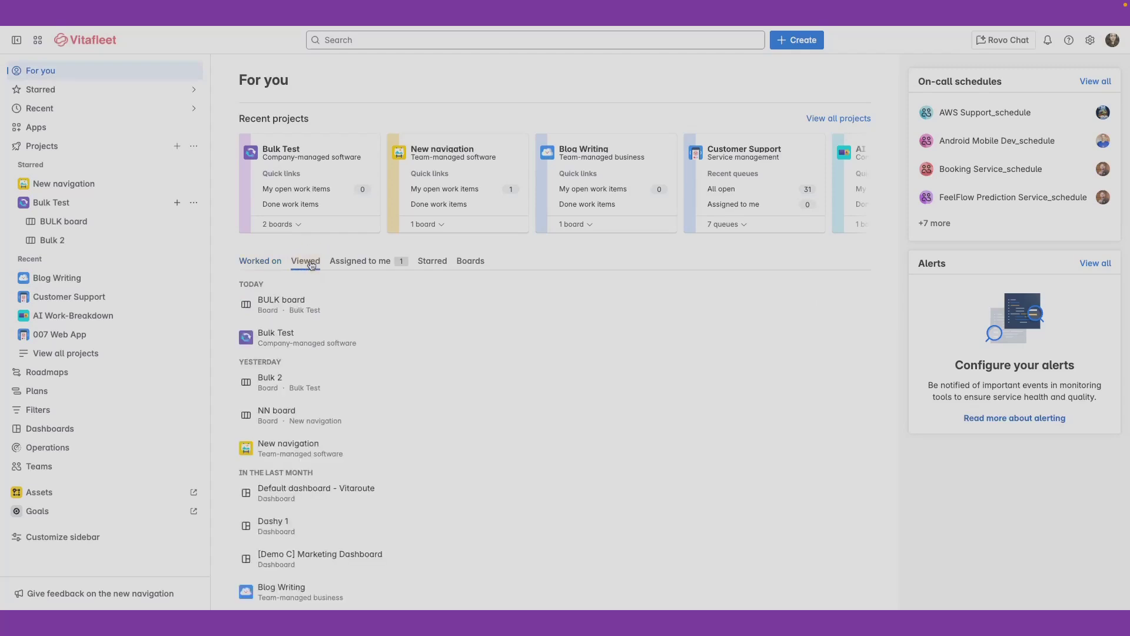
{"action": "left_click", "coordinate": [365, 266]}
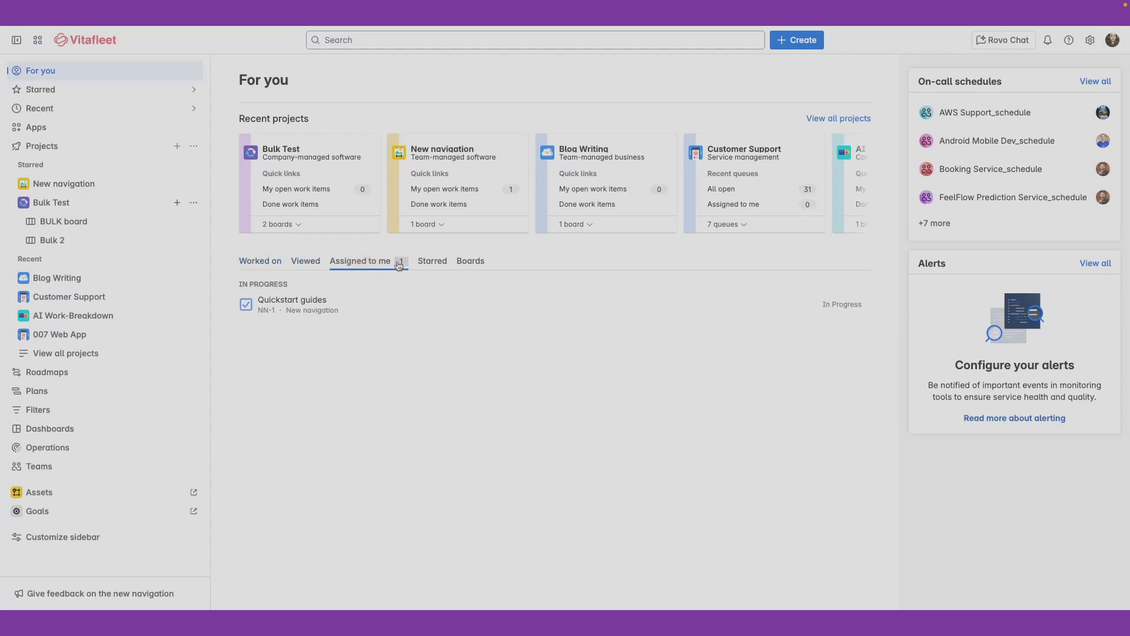
{"action": "left_click", "coordinate": [439, 266]}
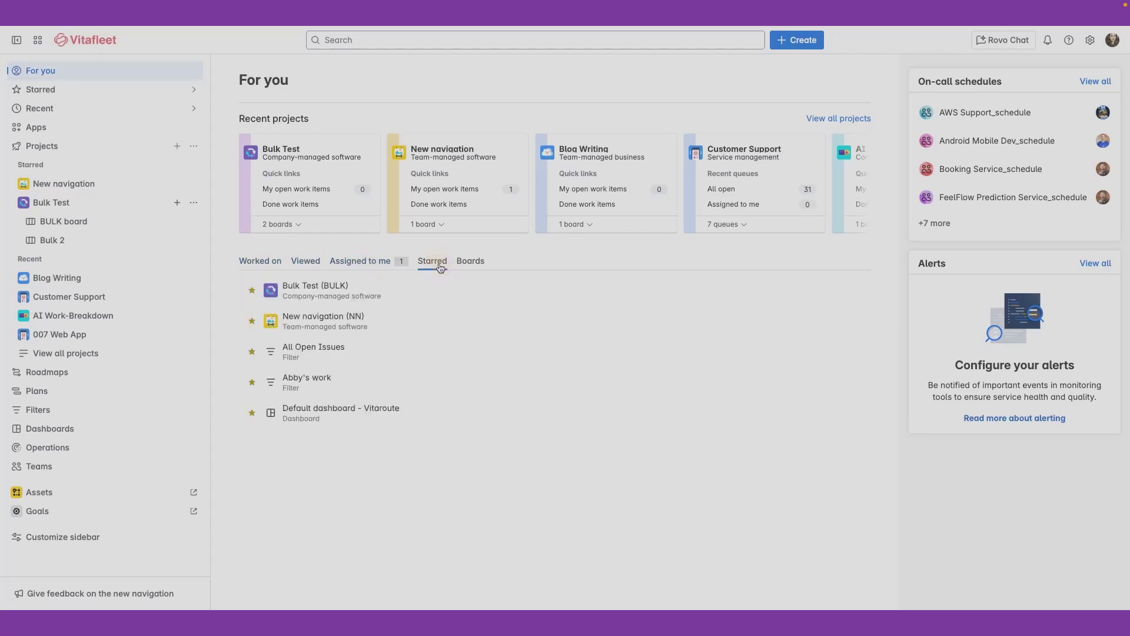
{"action": "left_click", "coordinate": [480, 267]}
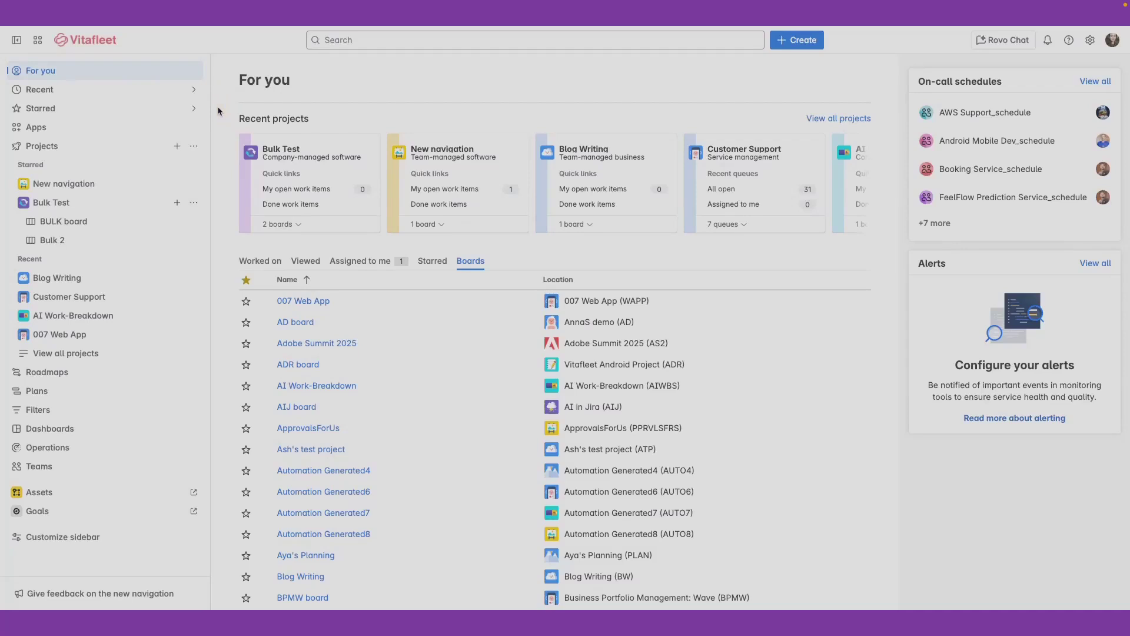
- Scroll through the Recent items flyout, then bring up the Starred list of dashboards, filters and projects
{"action": "left_click", "coordinate": [183, 93]}
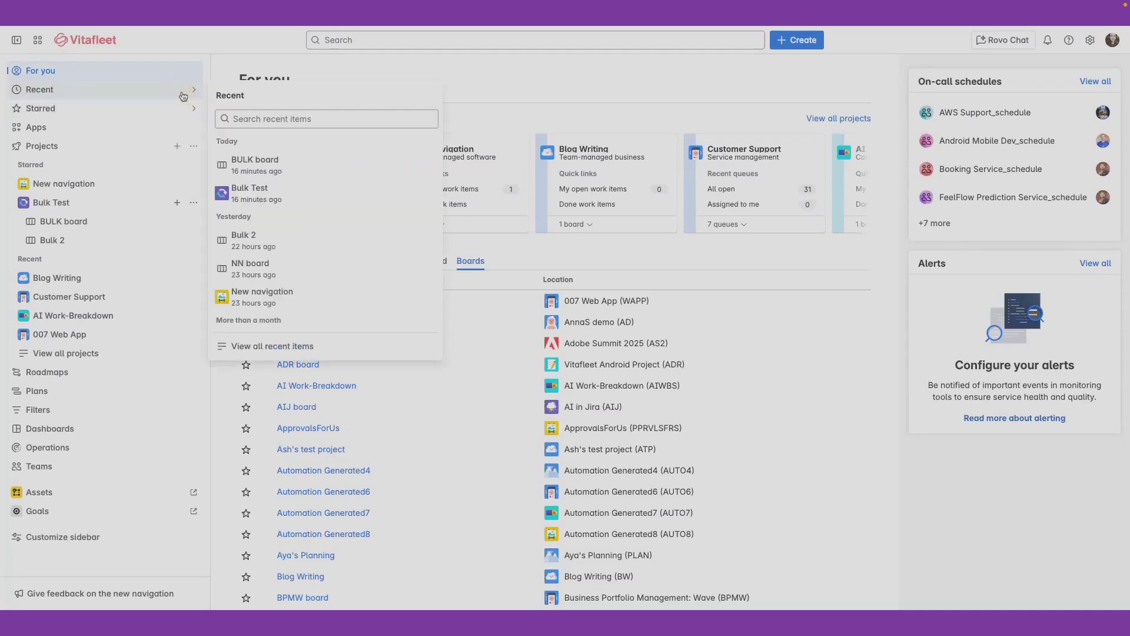
{"action": "scroll", "coordinate": [266, 187], "scroll_direction": "down", "scroll_amount": 3}
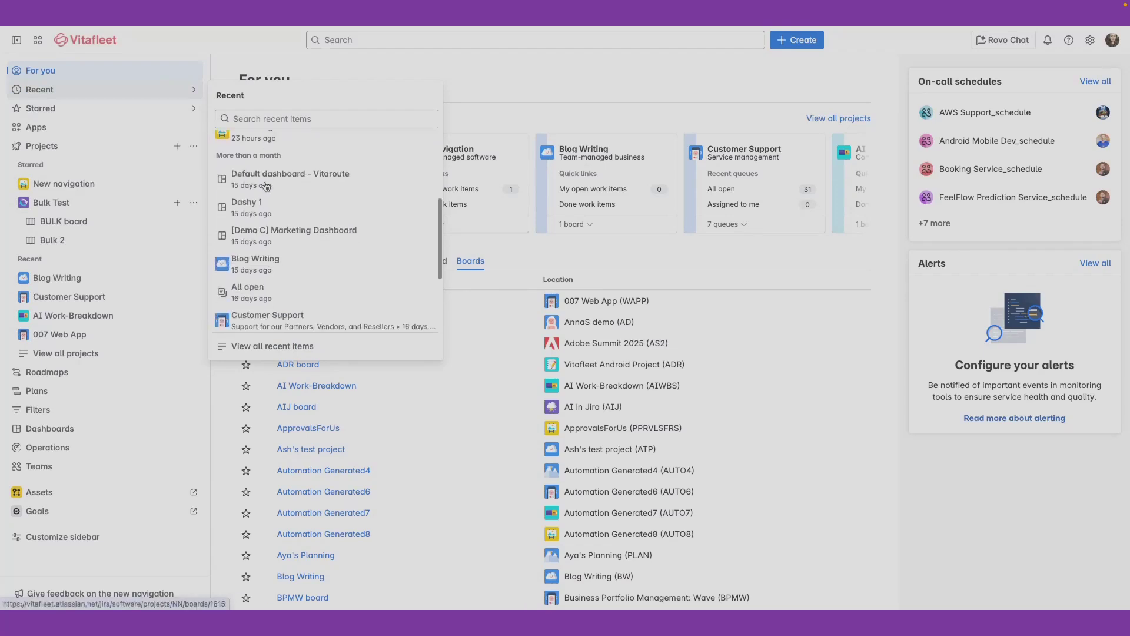
{"action": "scroll", "coordinate": [266, 187], "scroll_direction": "down", "scroll_amount": 3}
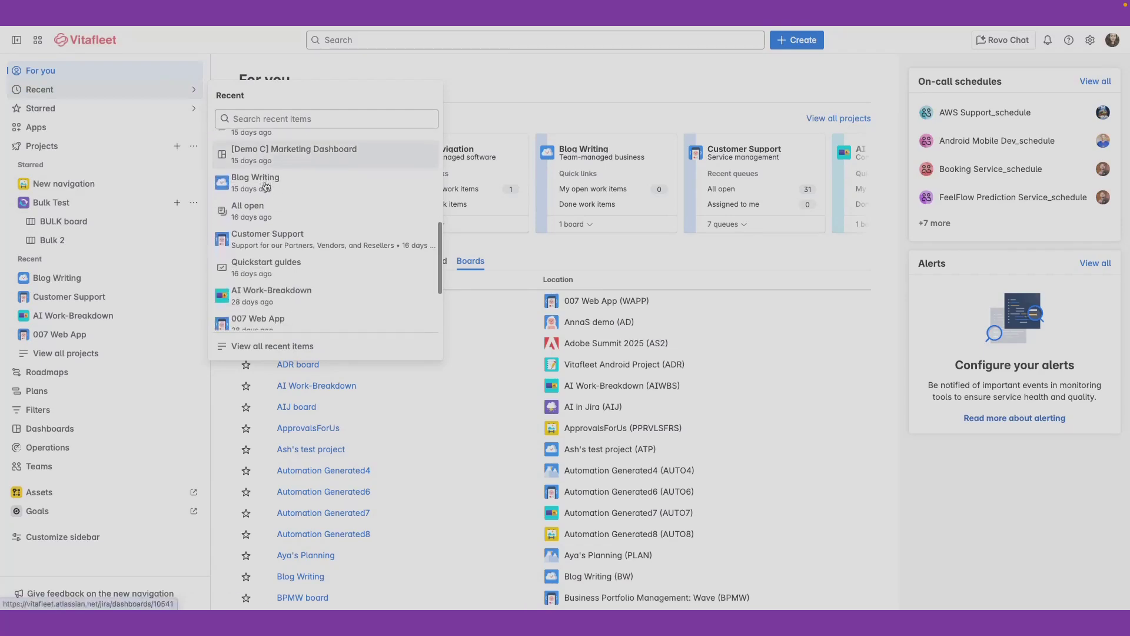
{"action": "scroll", "coordinate": [266, 185], "scroll_direction": "up", "scroll_amount": 6}
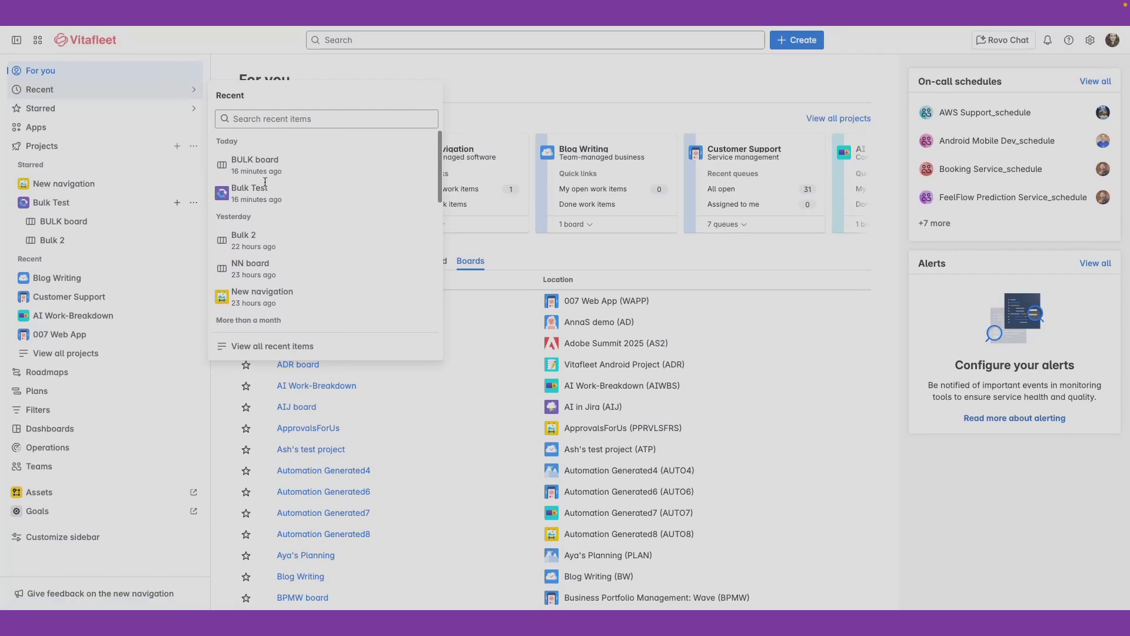
{"action": "left_click", "coordinate": [271, 100]}
{"action": "left_click", "coordinate": [184, 113]}
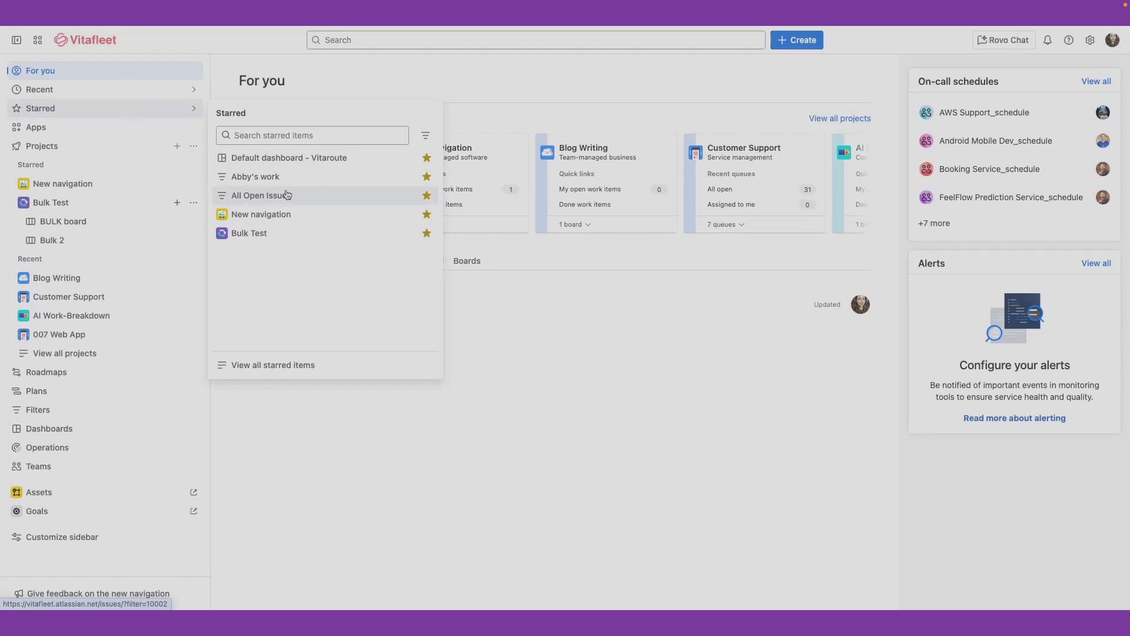
- Add the Blog Writing project to starred and confirm it appears in the Starred list
{"action": "left_click", "coordinate": [198, 111]}
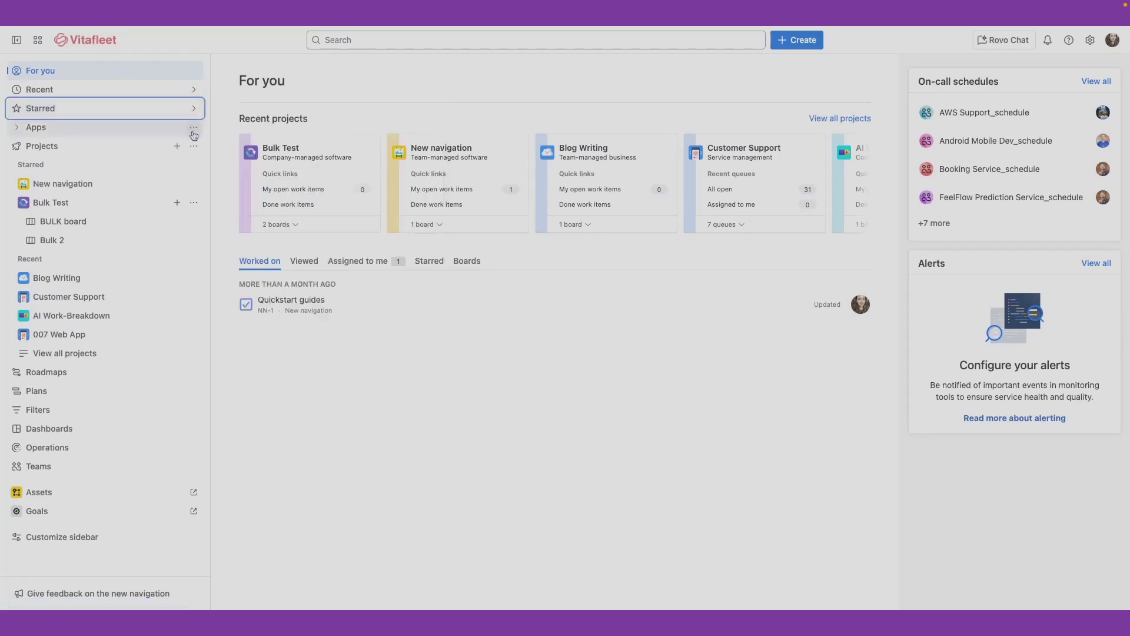
{"action": "left_click", "coordinate": [194, 278]}
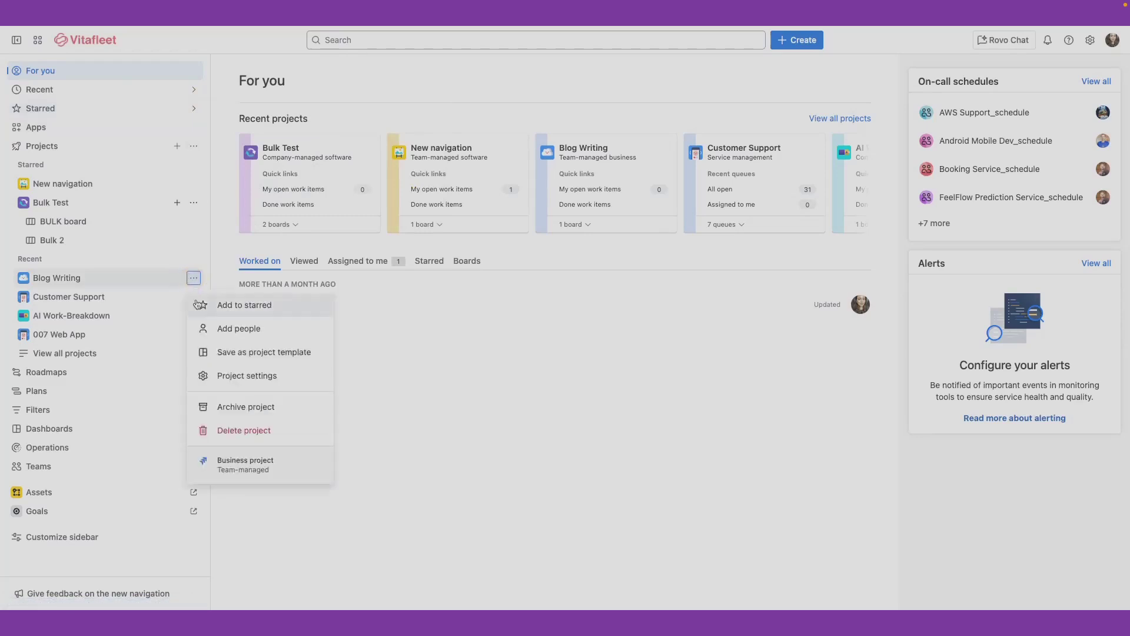
{"action": "left_click", "coordinate": [200, 305]}
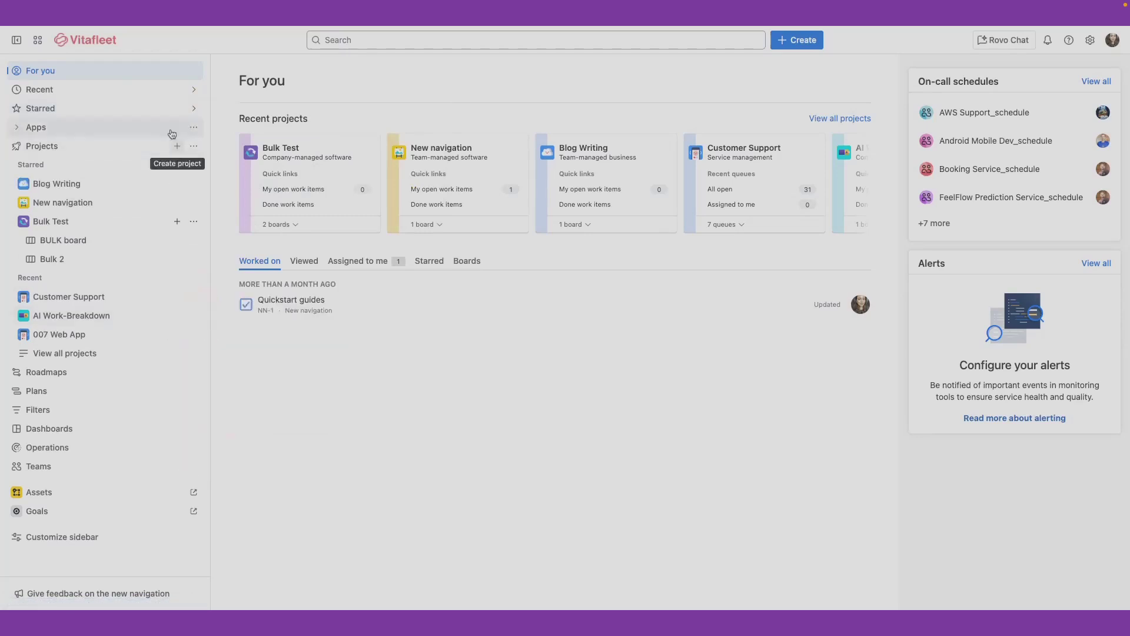
{"action": "left_click", "coordinate": [174, 112]}
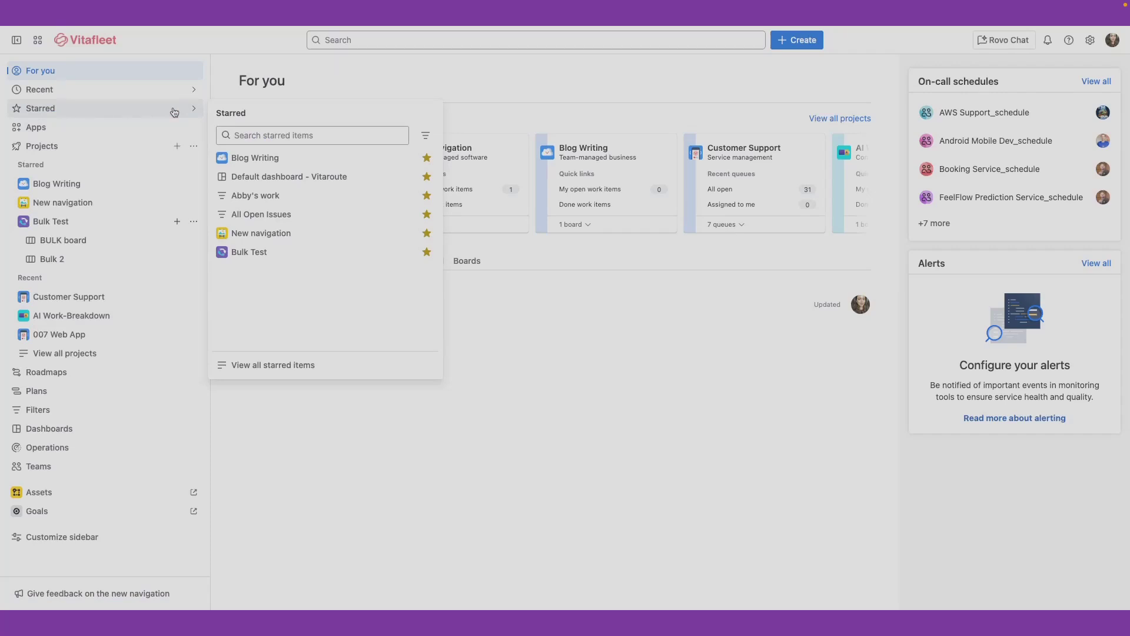
{"action": "left_click", "coordinate": [243, 135]}
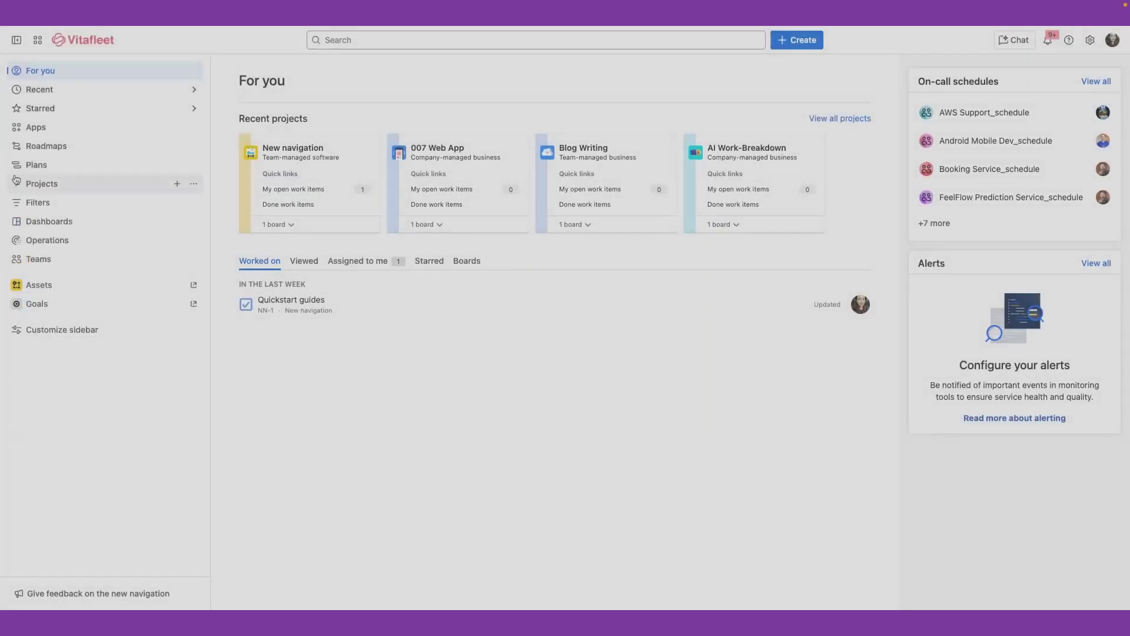
{"action": "left_click", "coordinate": [15, 185]}
{"action": "left_click", "coordinate": [15, 186]}
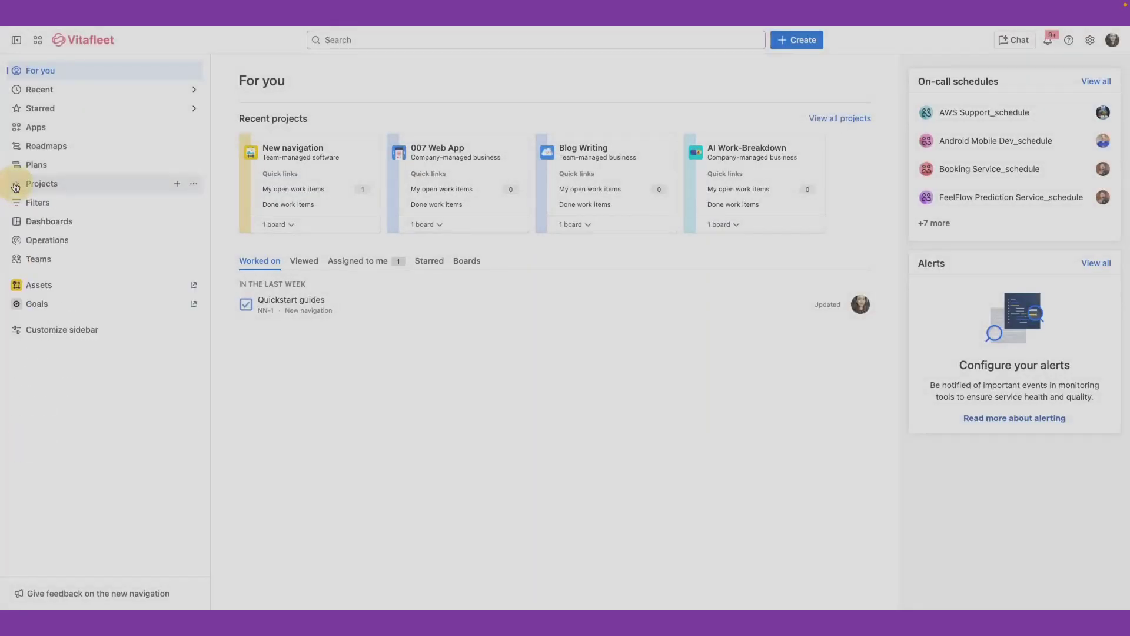
{"action": "left_click", "coordinate": [17, 202]}
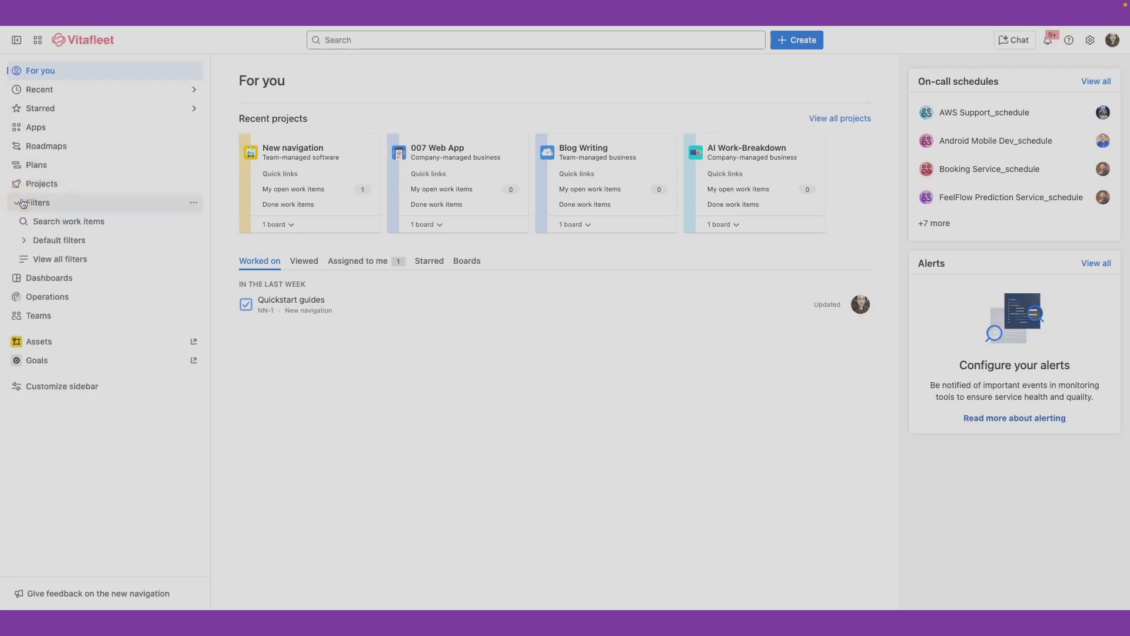
{"action": "left_click", "coordinate": [25, 241]}
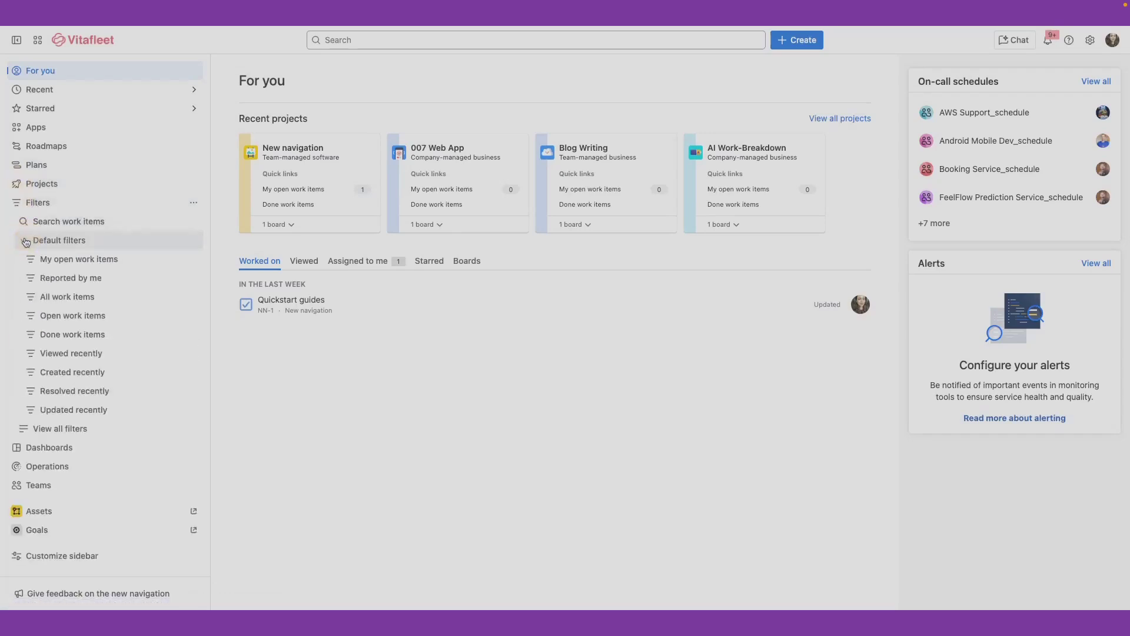
{"action": "left_click", "coordinate": [15, 204]}
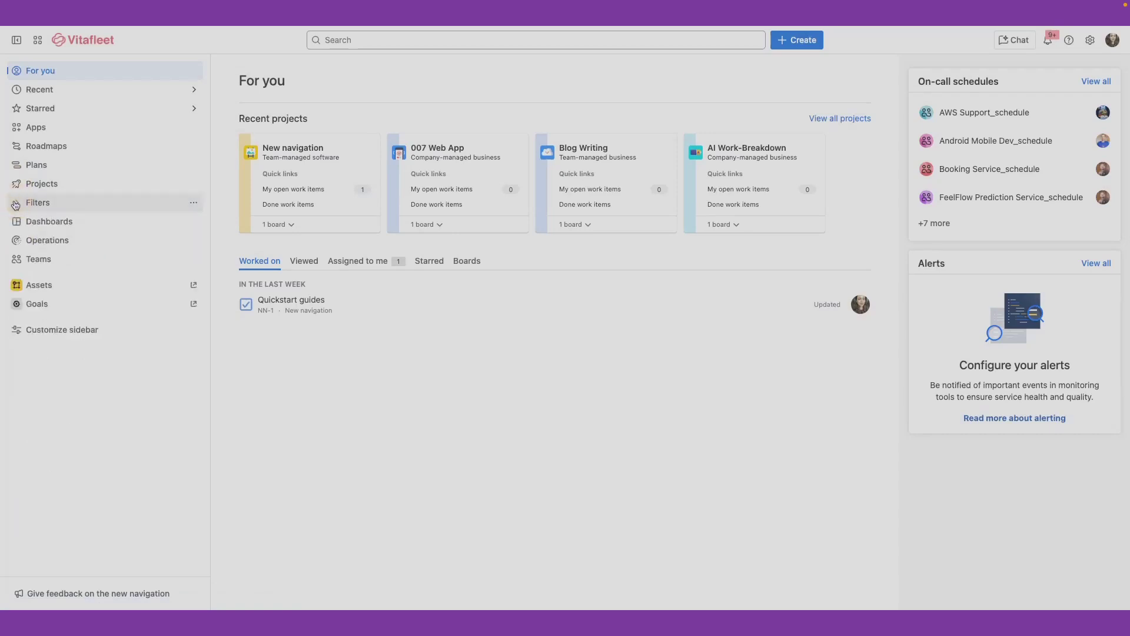
{"action": "left_click", "coordinate": [14, 183]}
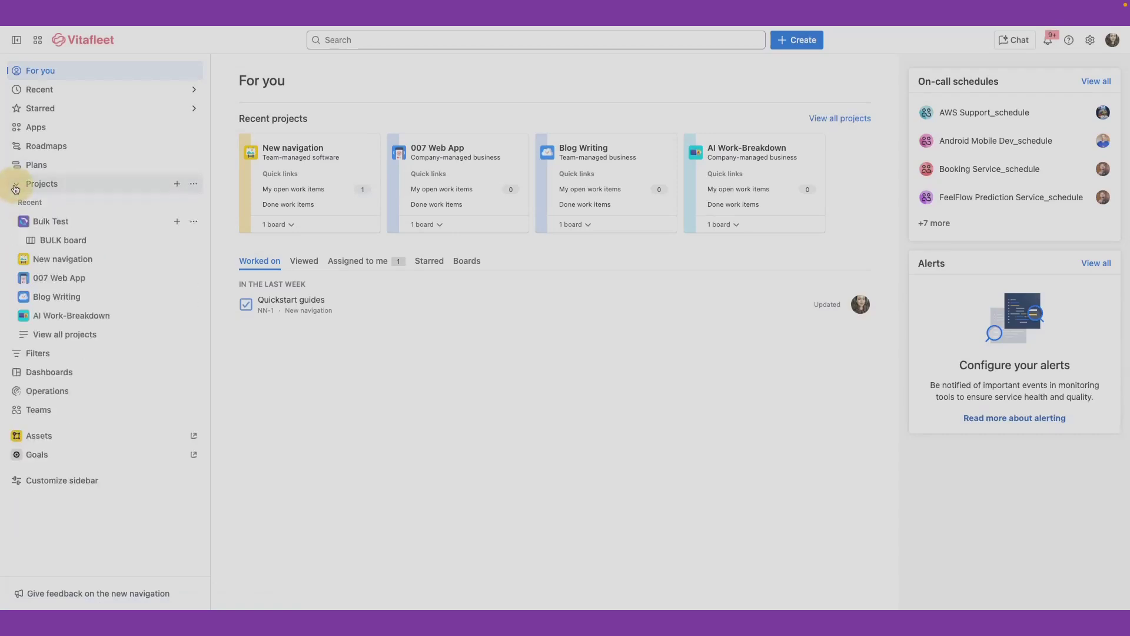
{"action": "left_click", "coordinate": [49, 224]}
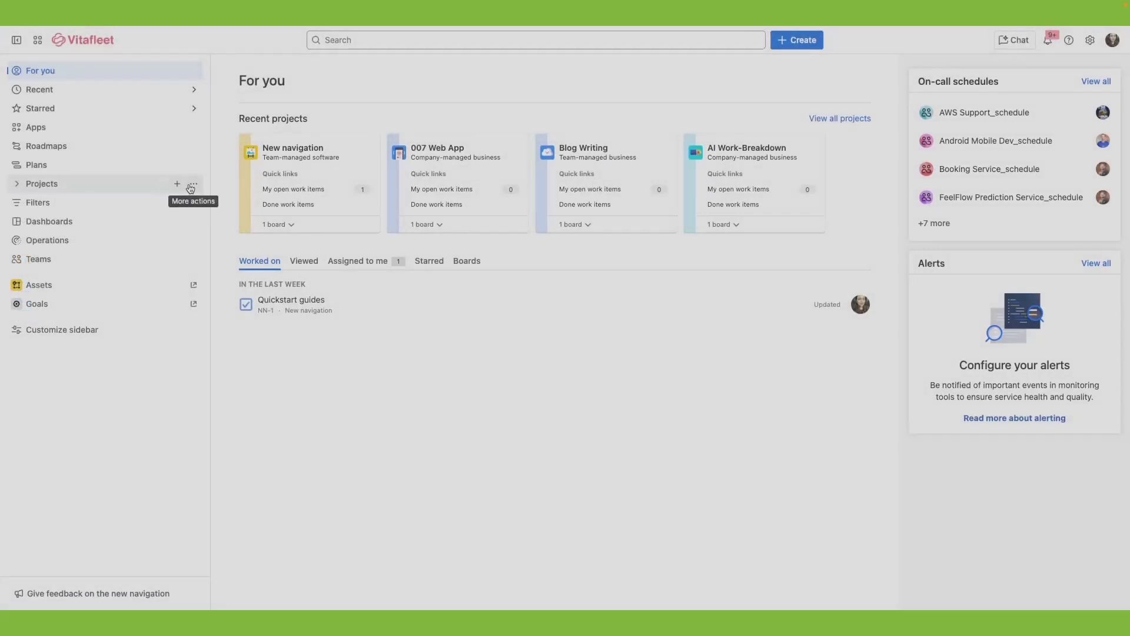
- Check the Projects and Bulk Test action menus, then hide Plans from the sidebar
{"action": "left_click", "coordinate": [191, 186]}
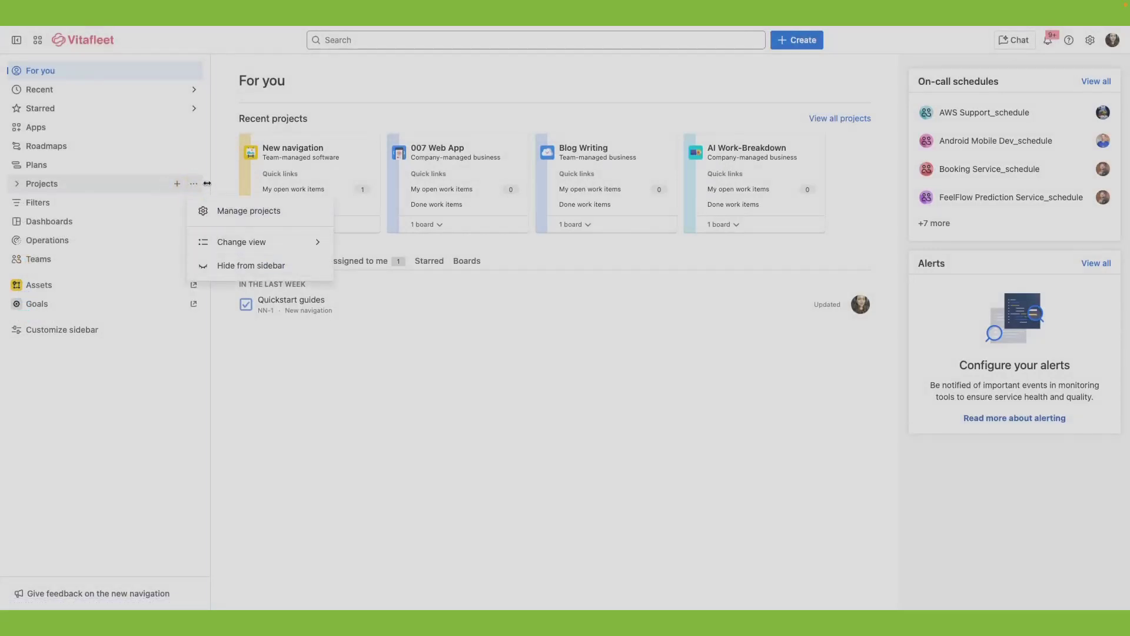
{"action": "left_click", "coordinate": [26, 187]}
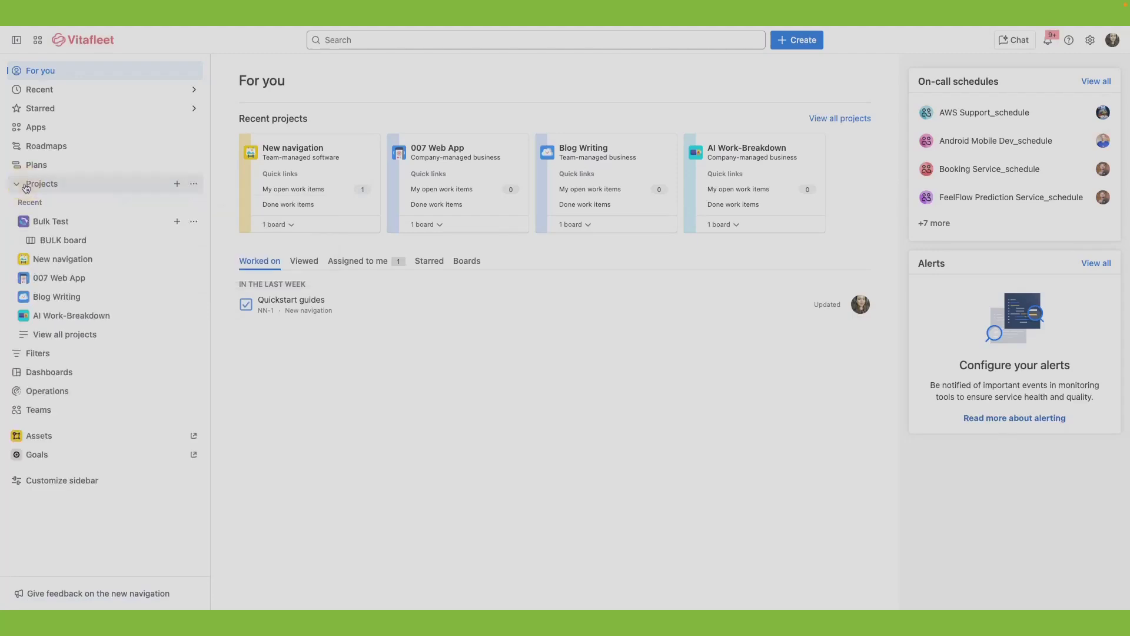
{"action": "left_click", "coordinate": [193, 222]}
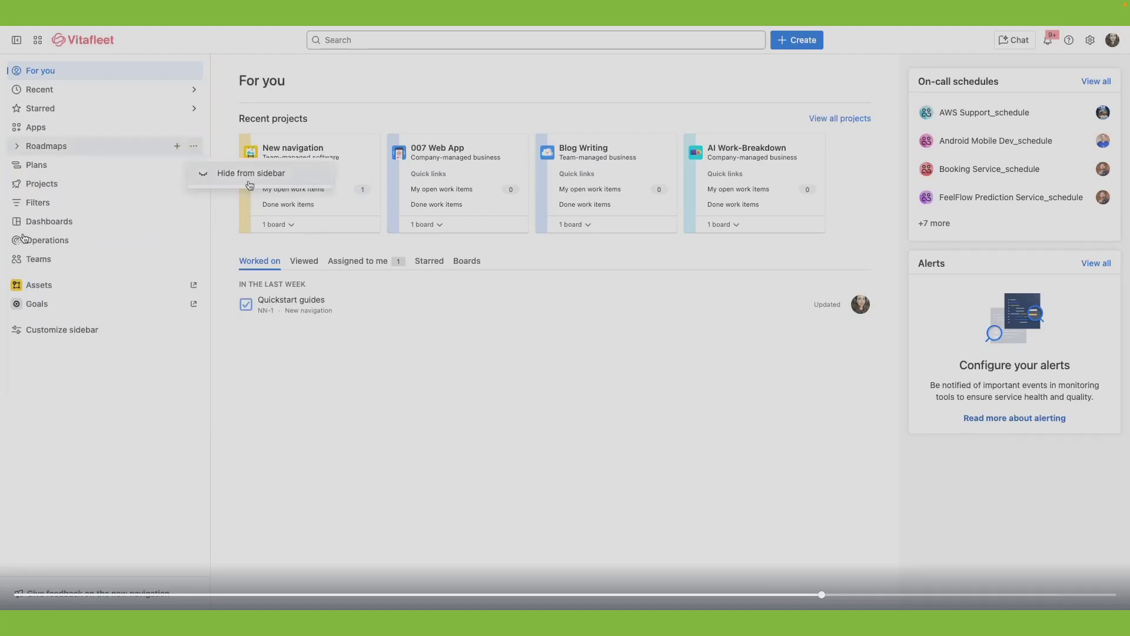
{"action": "left_click", "coordinate": [192, 148]}
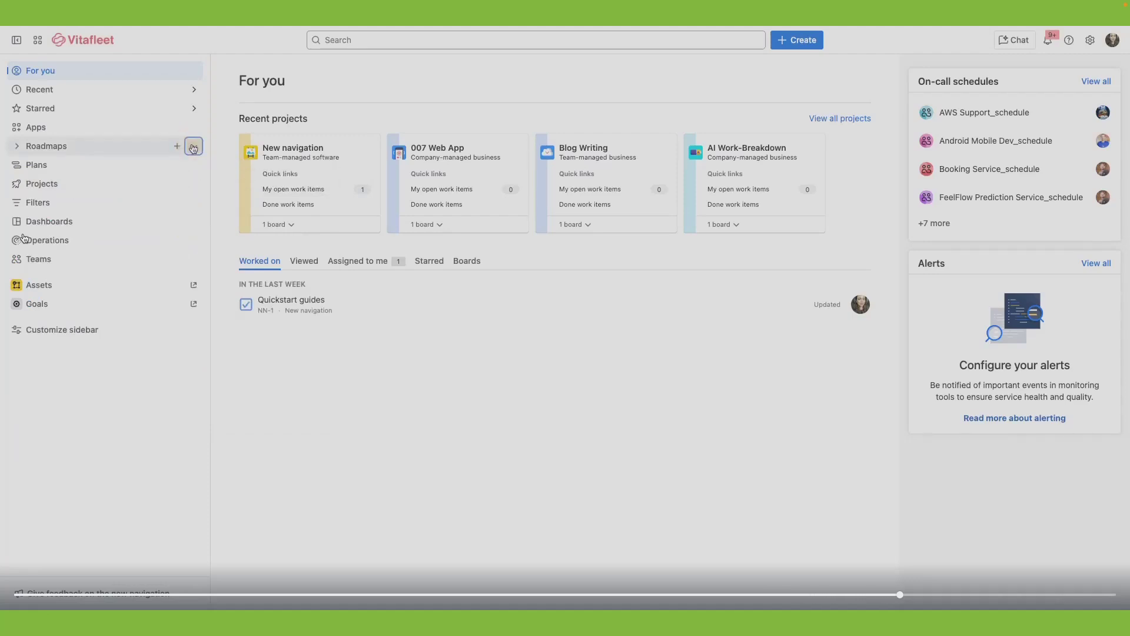
{"action": "left_click", "coordinate": [197, 164]}
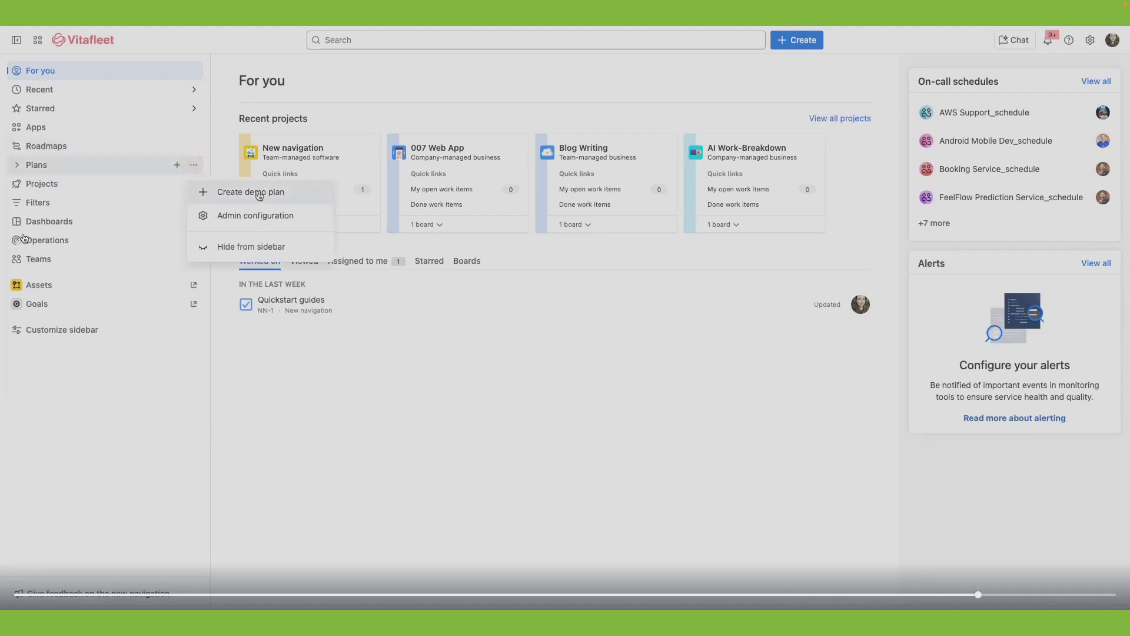
{"action": "left_click", "coordinate": [267, 247]}
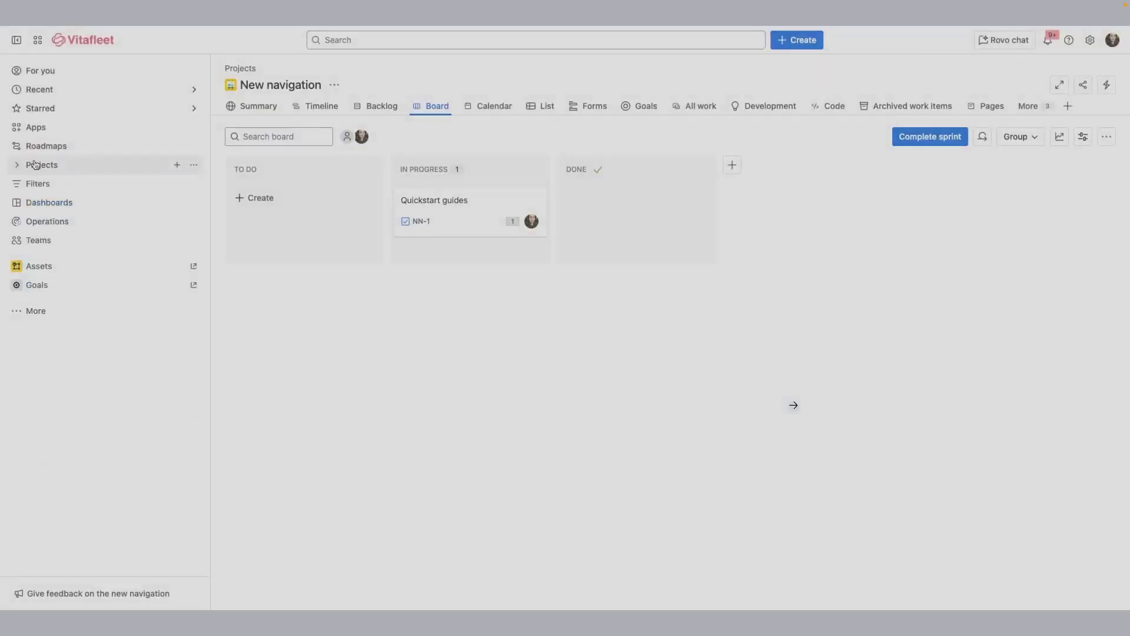
- View the Bulk Test project's BULK and Bulk 2 boards, then the list of all projects
{"action": "left_click", "coordinate": [35, 164]}
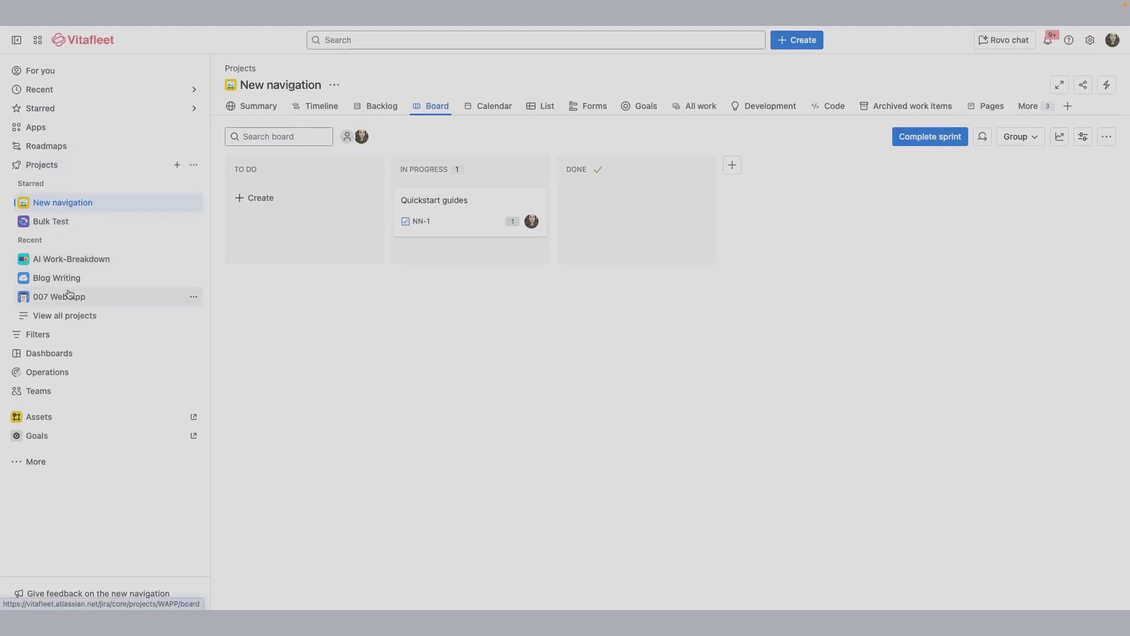
{"action": "left_click", "coordinate": [25, 221]}
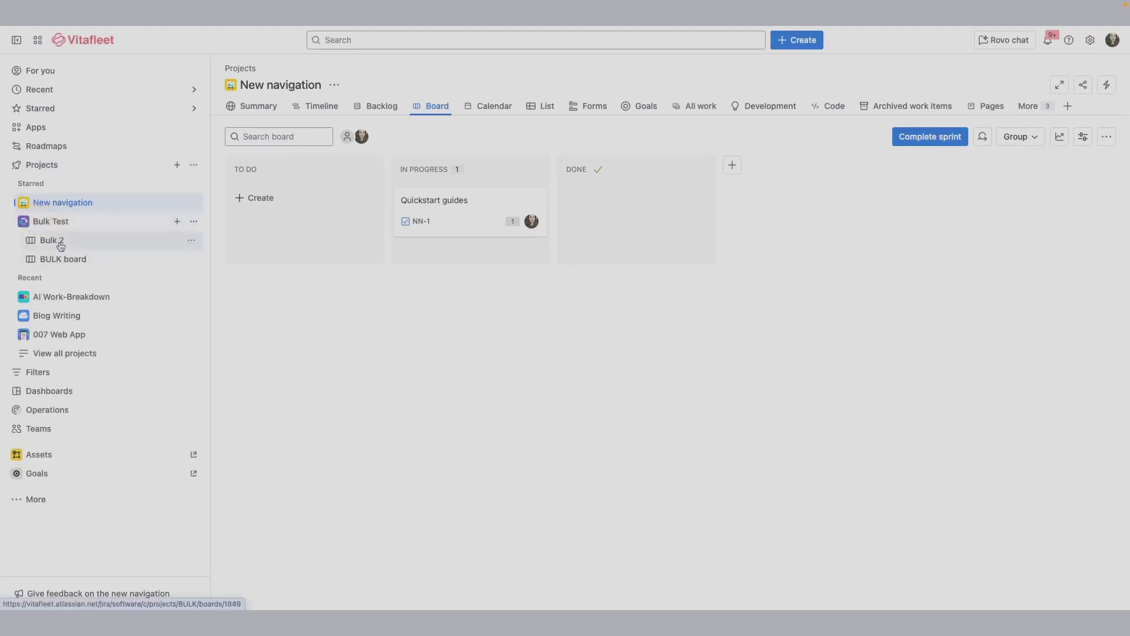
{"action": "left_click", "coordinate": [62, 256]}
{"action": "left_click", "coordinate": [59, 240]}
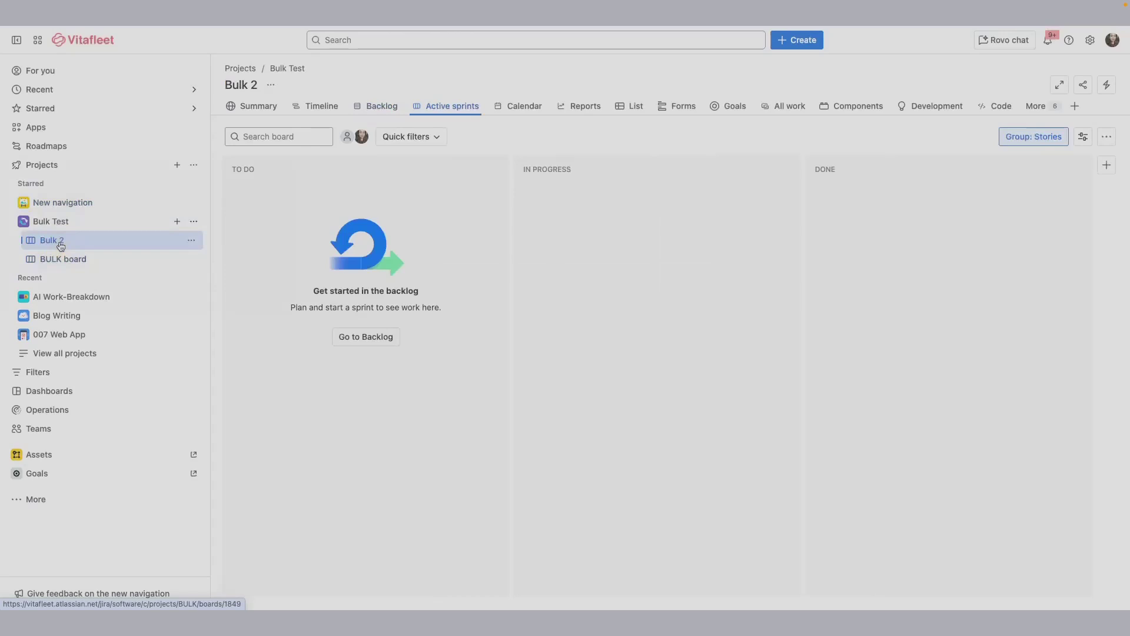
{"action": "left_click", "coordinate": [106, 355]}
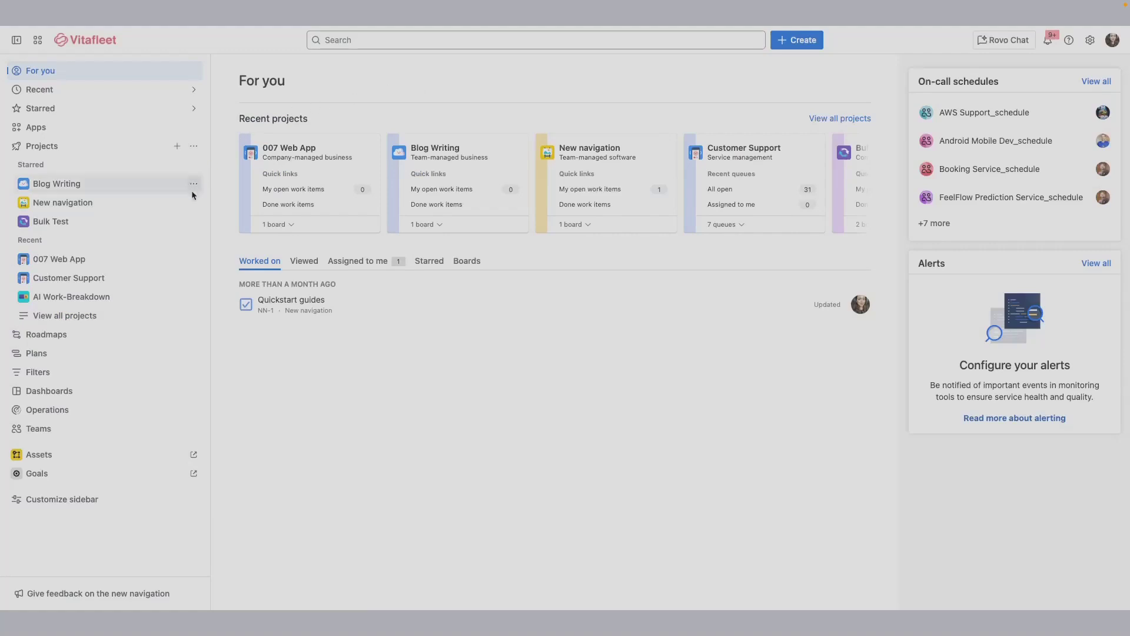
- Review the More actions menus for the New navigation, Bulk Test and Customer Support projects
{"action": "left_click", "coordinate": [193, 203]}
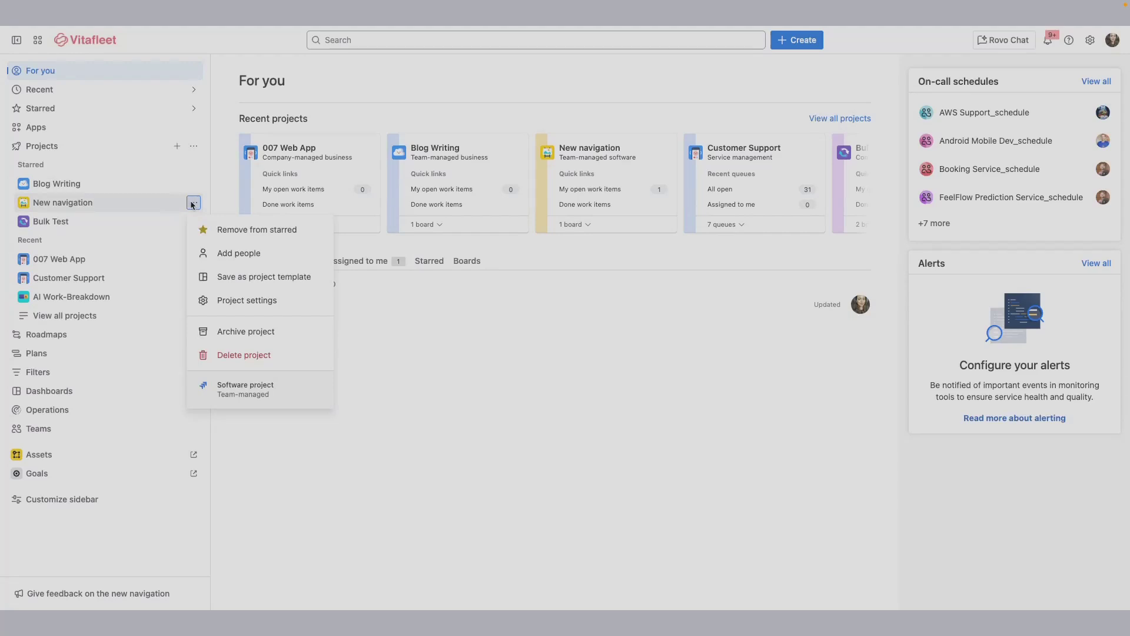
{"action": "left_click", "coordinate": [240, 395]}
{"action": "left_click", "coordinate": [250, 438]}
{"action": "left_click", "coordinate": [194, 222]}
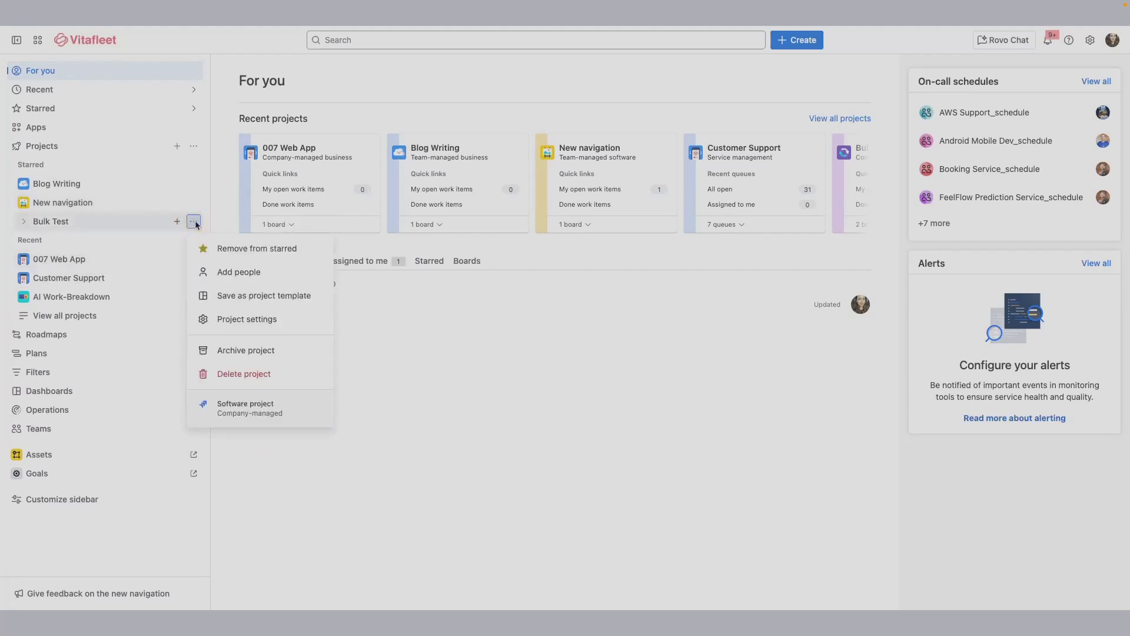
{"action": "left_click", "coordinate": [244, 473]}
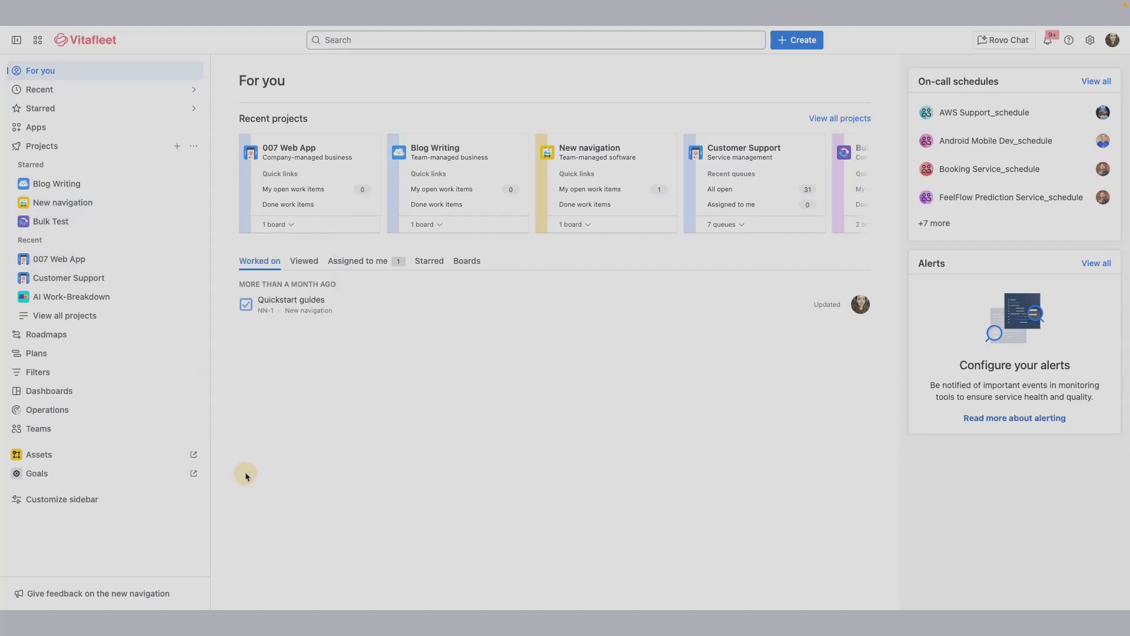
{"action": "left_click", "coordinate": [194, 278]}
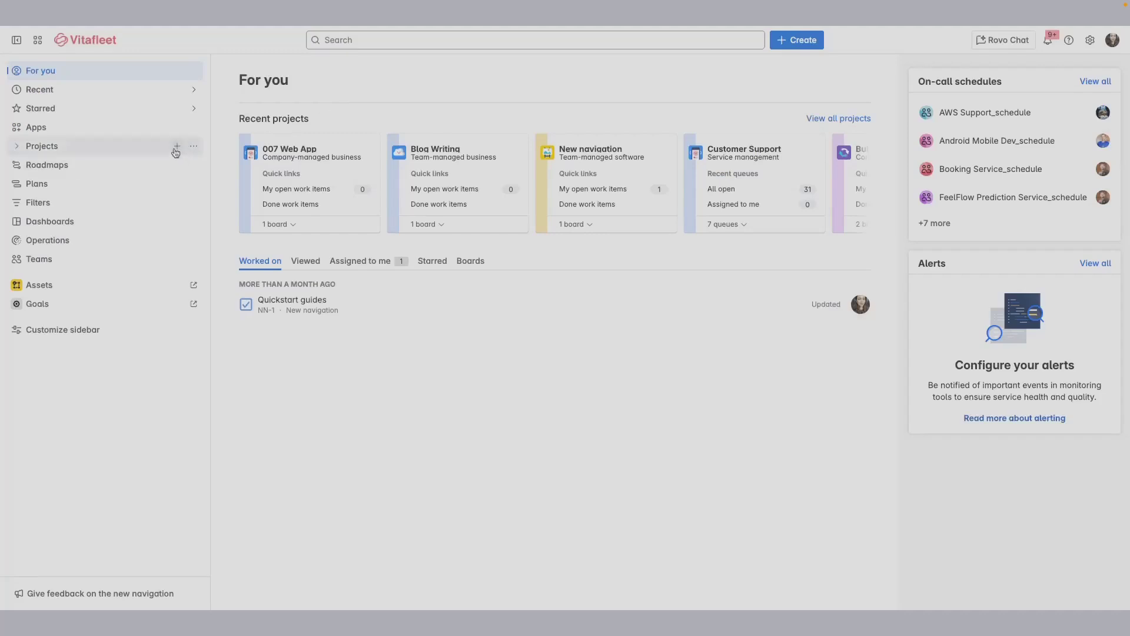
- Set the sidebar Projects section view to Starred projects only
{"action": "left_click", "coordinate": [148, 148]}
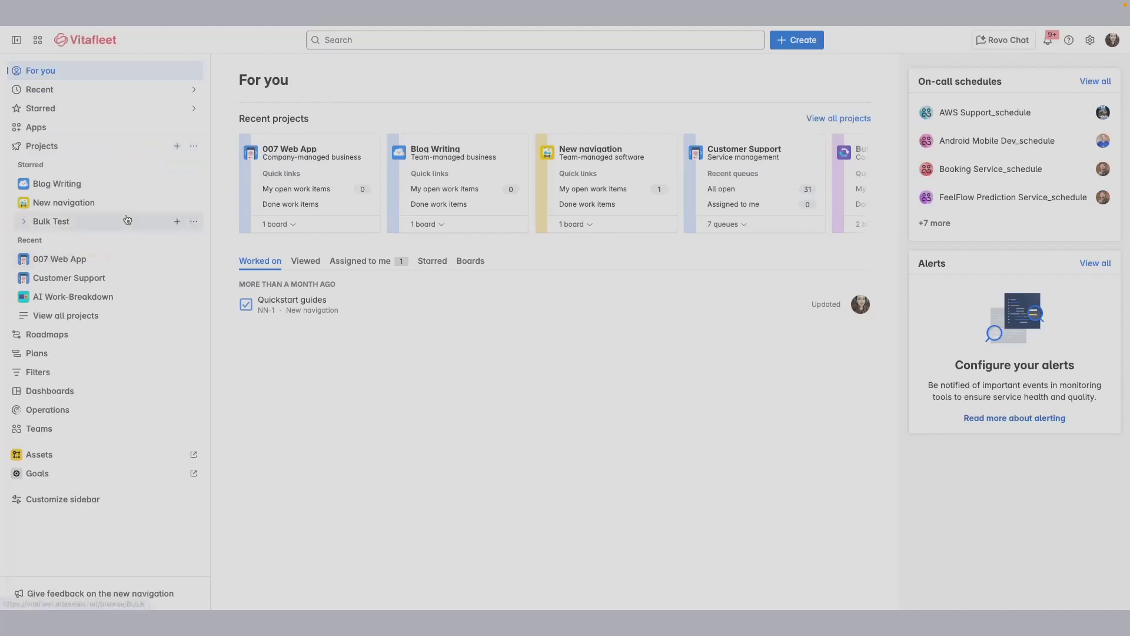
{"action": "left_click", "coordinate": [195, 149]}
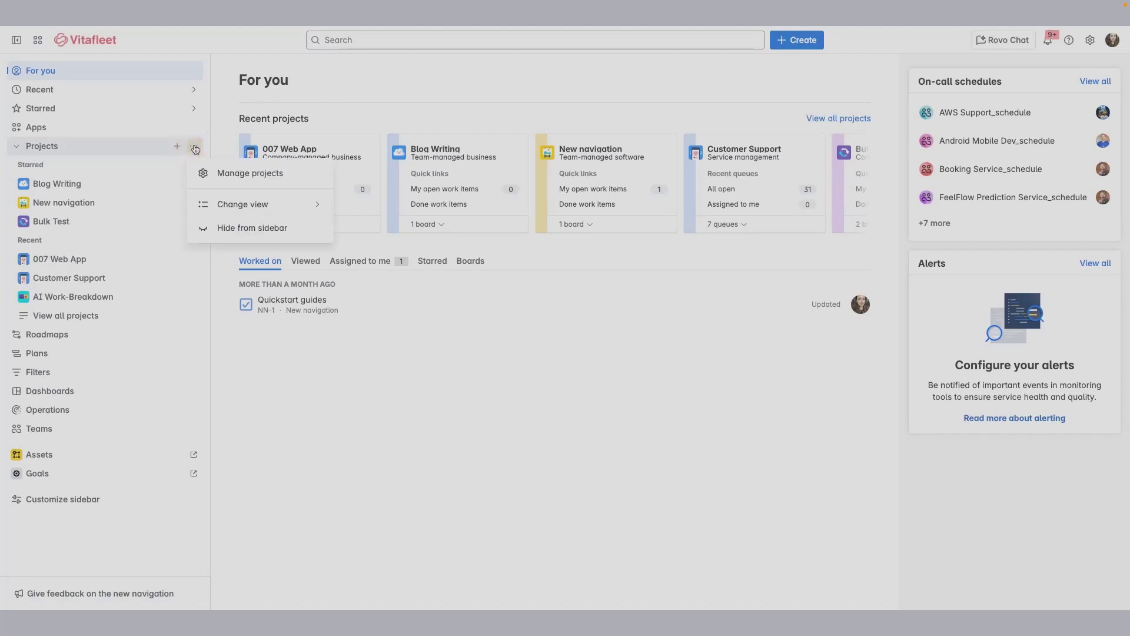
{"action": "left_click", "coordinate": [239, 205]}
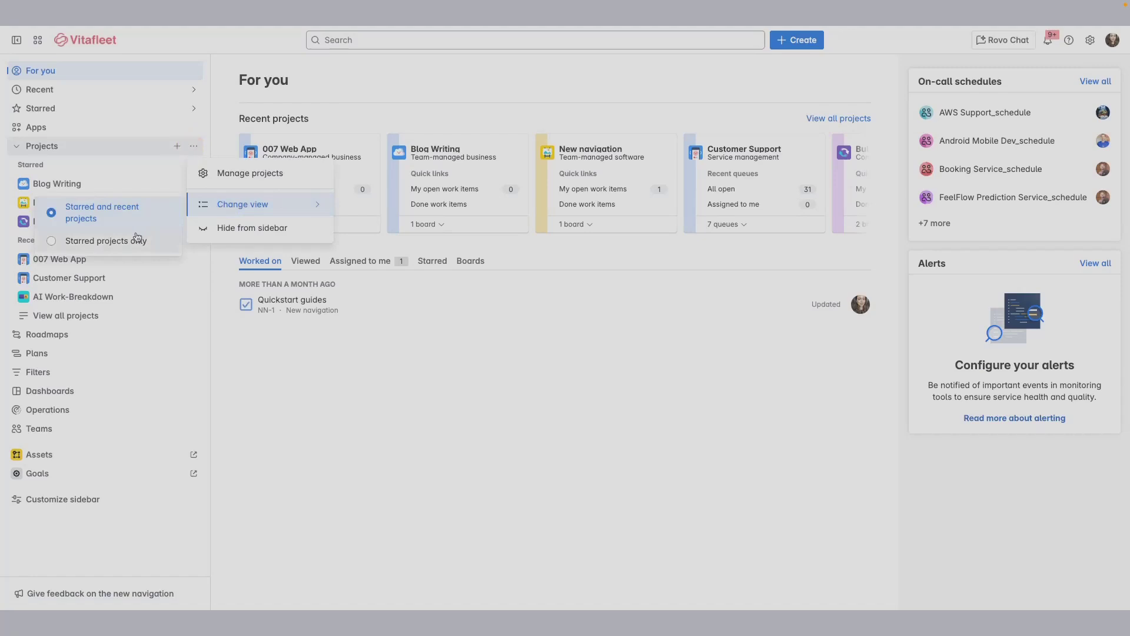
{"action": "left_click", "coordinate": [135, 239]}
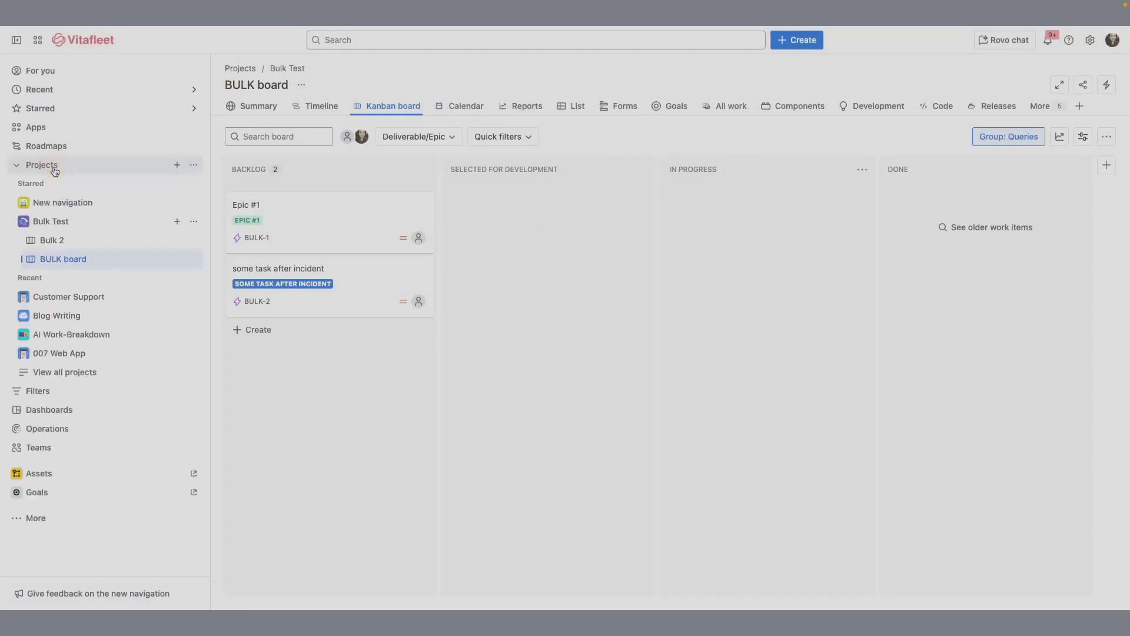
- Open the New navigation board, then the Bulk Test project's Bulk 2 board and its board settings
{"action": "left_click", "coordinate": [58, 201]}
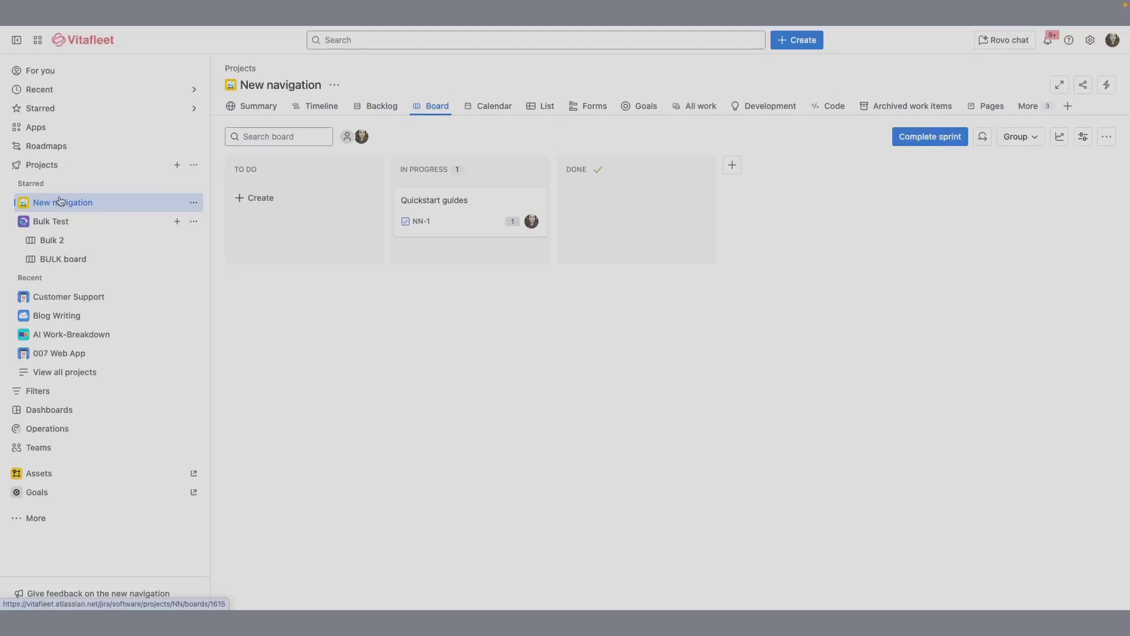
{"action": "left_click", "coordinate": [59, 220]}
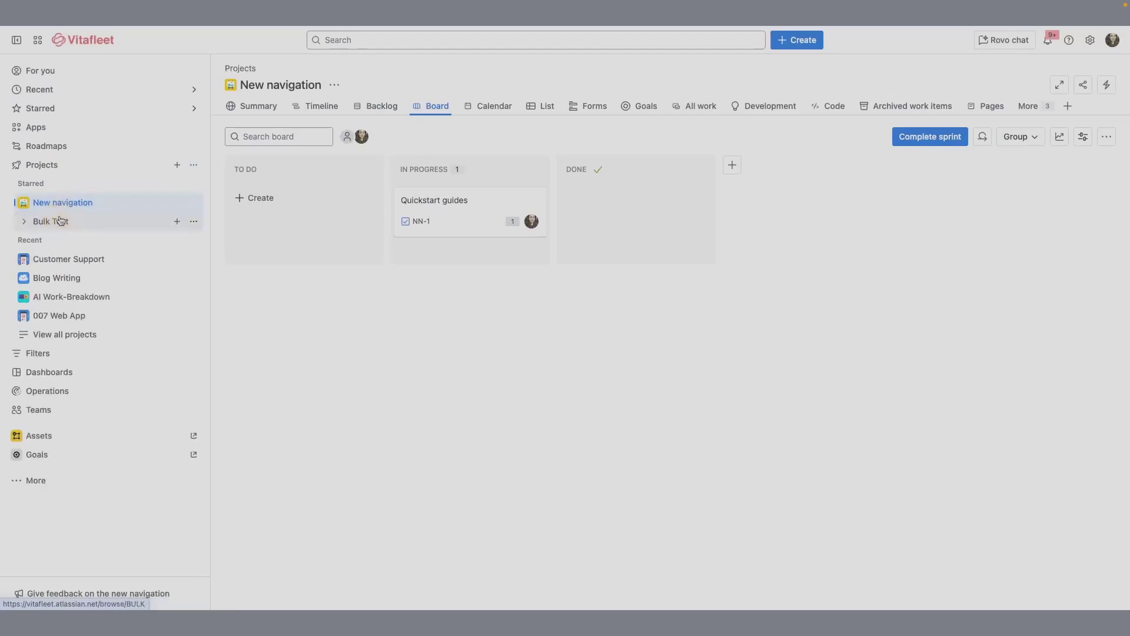
{"action": "left_click", "coordinate": [58, 220]}
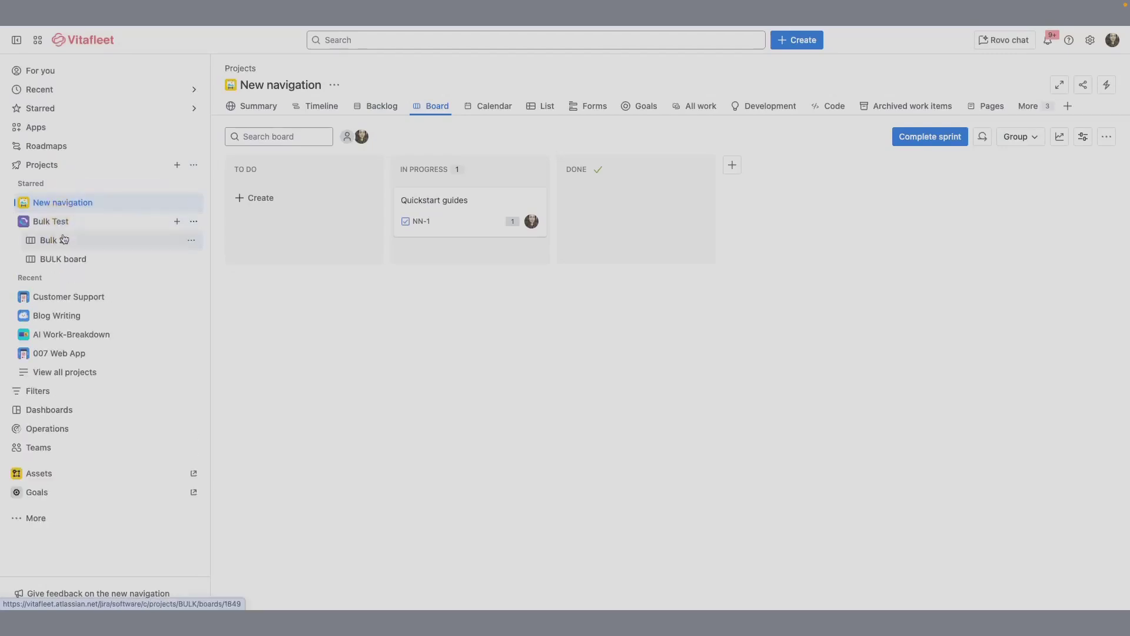
{"action": "left_click", "coordinate": [65, 239]}
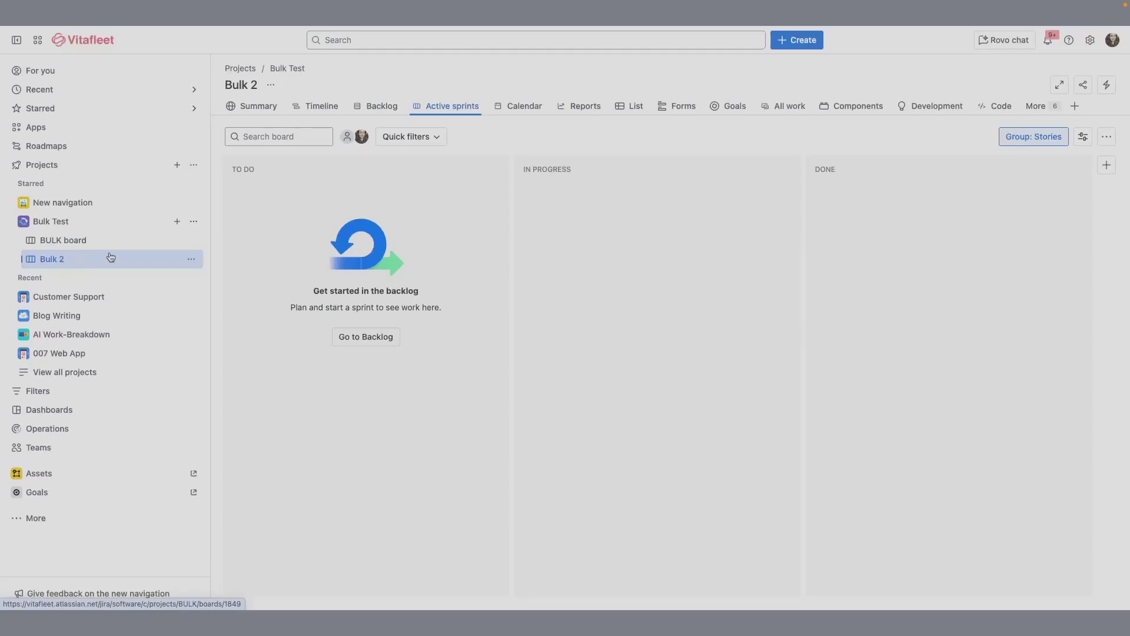
{"action": "left_click", "coordinate": [192, 261]}
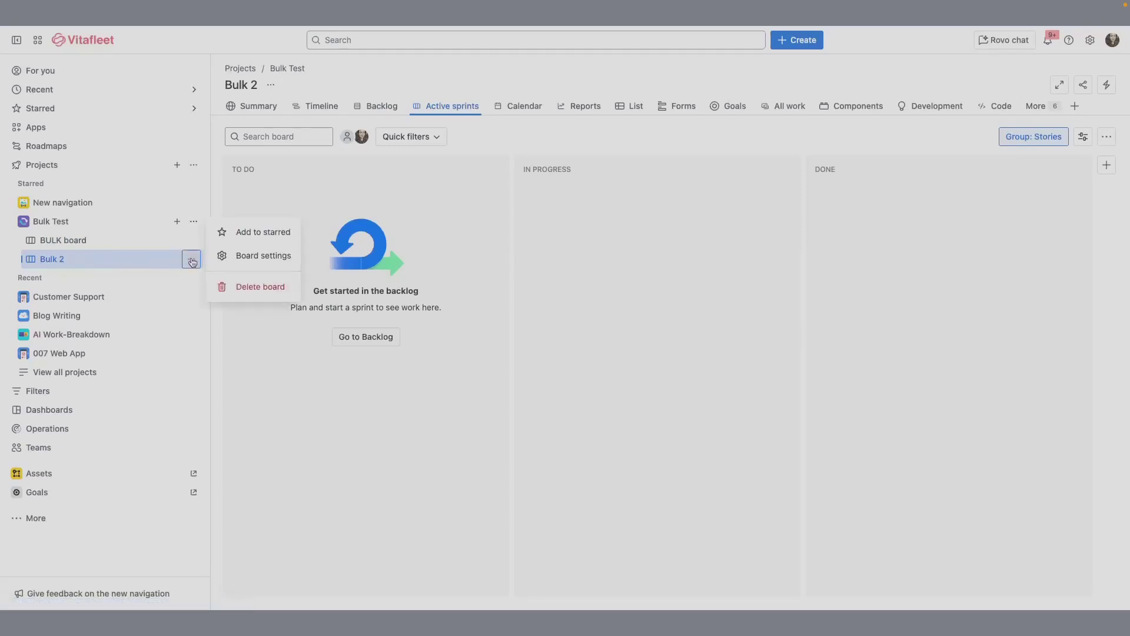
{"action": "left_click", "coordinate": [239, 255]}
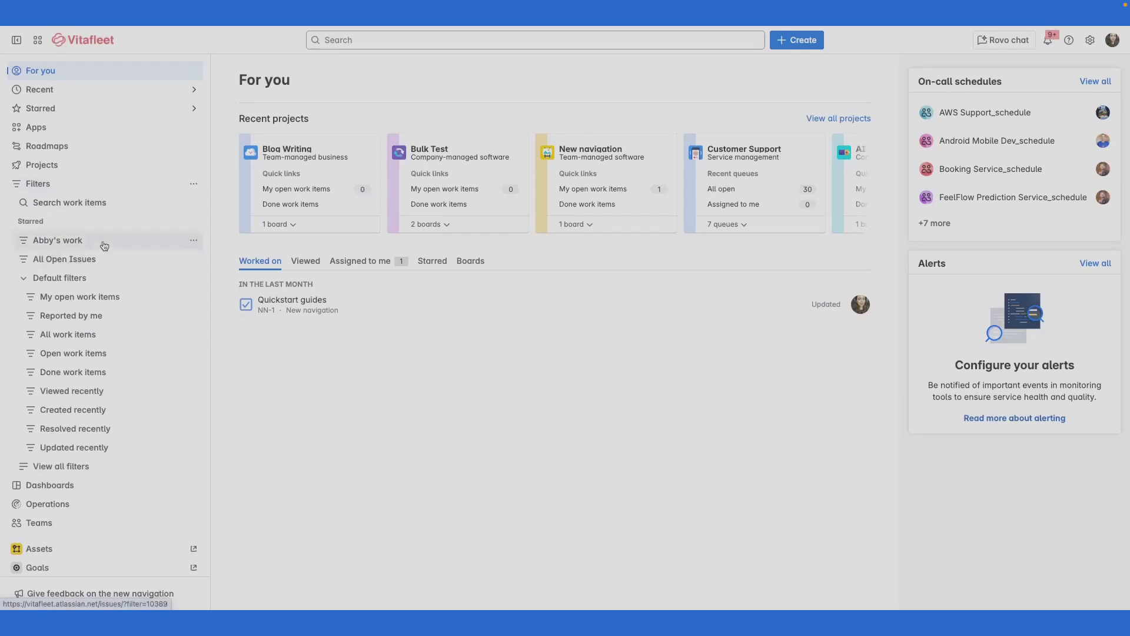
- Check a starred filter's actions, search all work items, view all filters, then hide Filters from the sidebar
{"action": "left_click", "coordinate": [194, 243]}
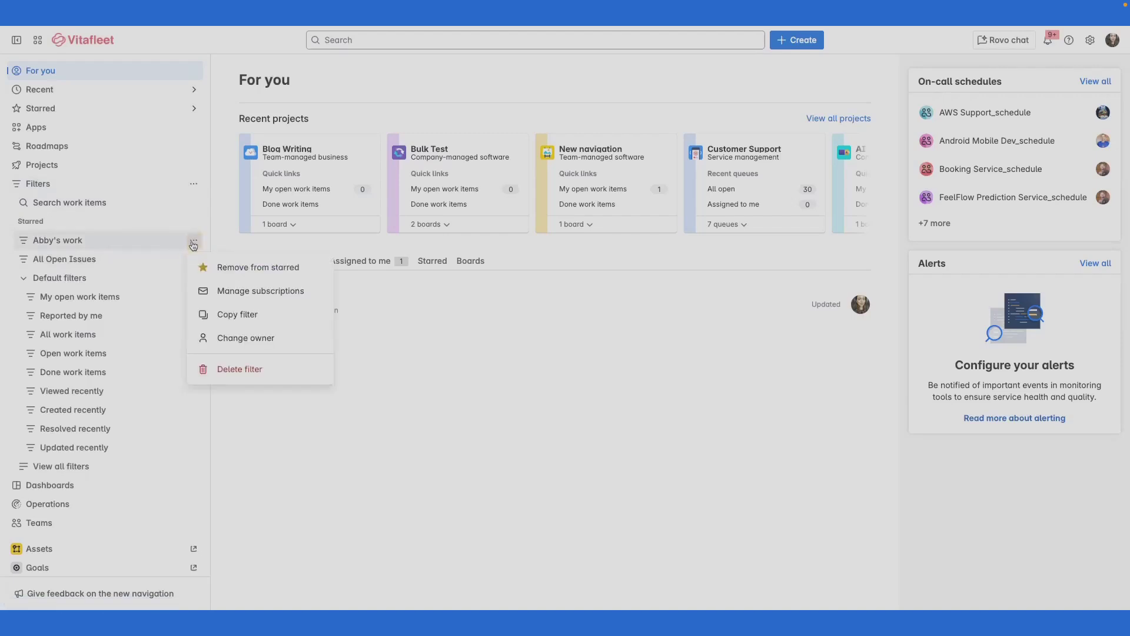
{"action": "key", "text": "Escape"}
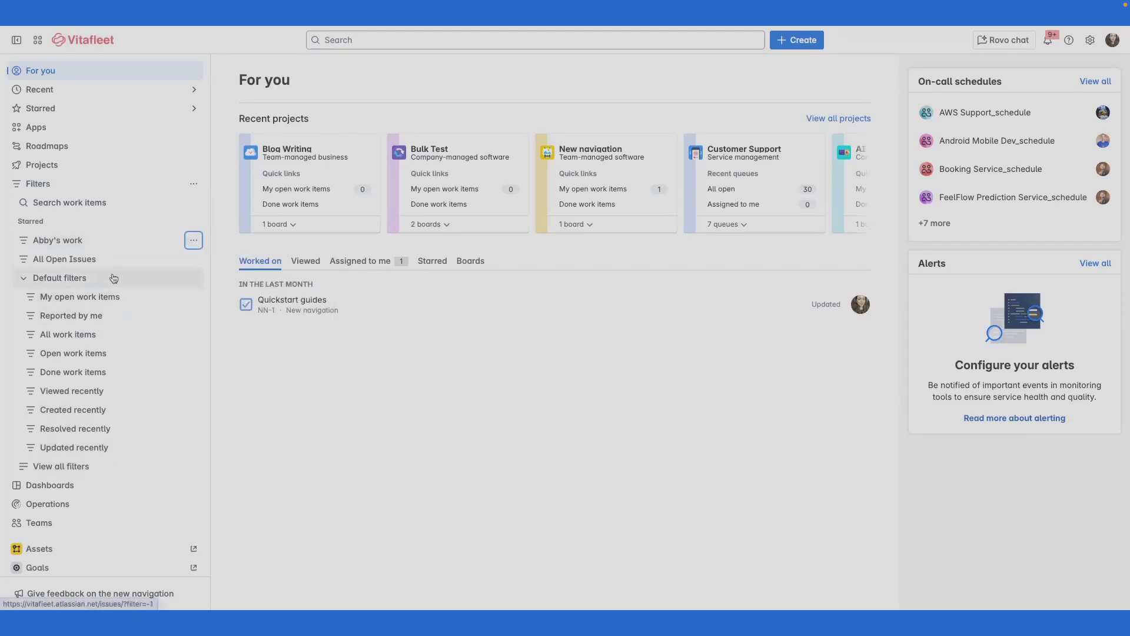
{"action": "left_click", "coordinate": [94, 213]}
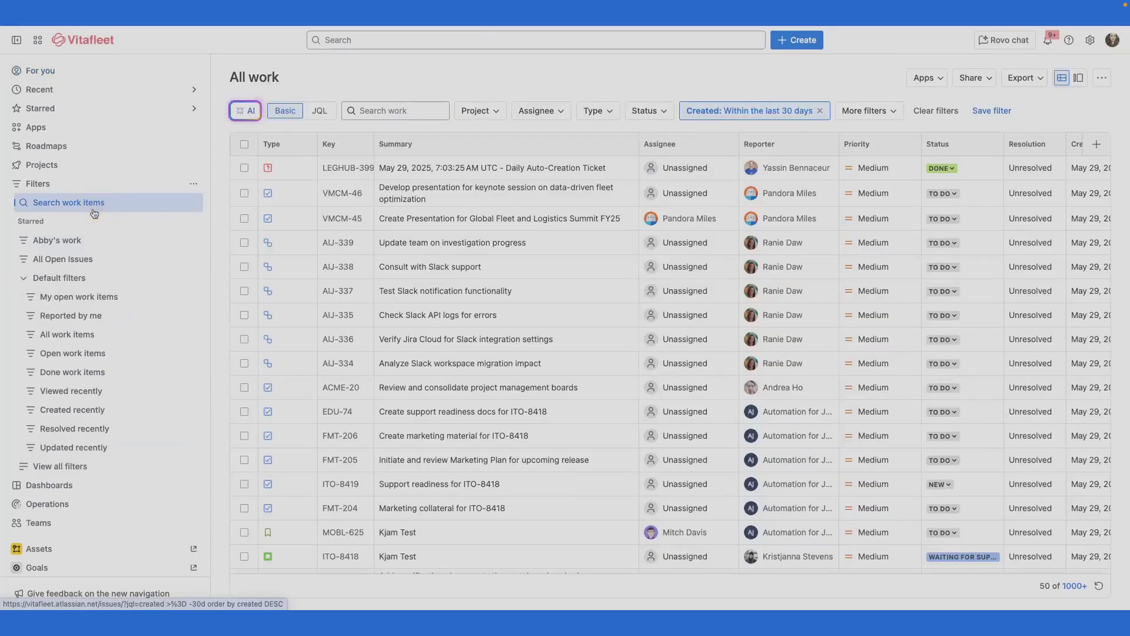
{"action": "left_click", "coordinate": [94, 466]}
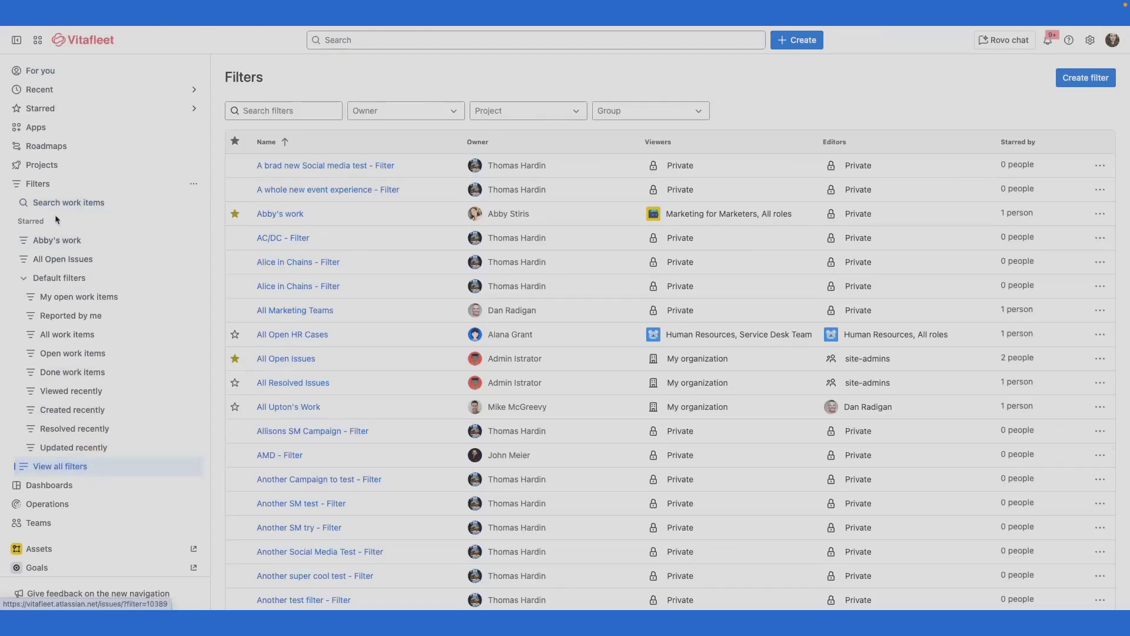
{"action": "left_click", "coordinate": [193, 184]}
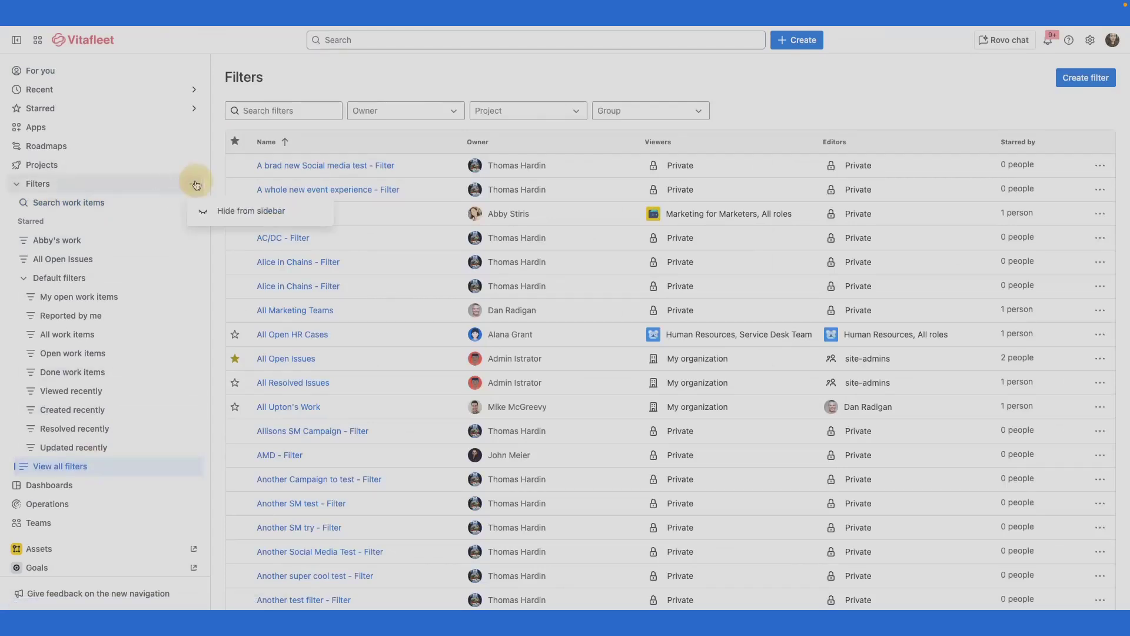
{"action": "left_click", "coordinate": [212, 211]}
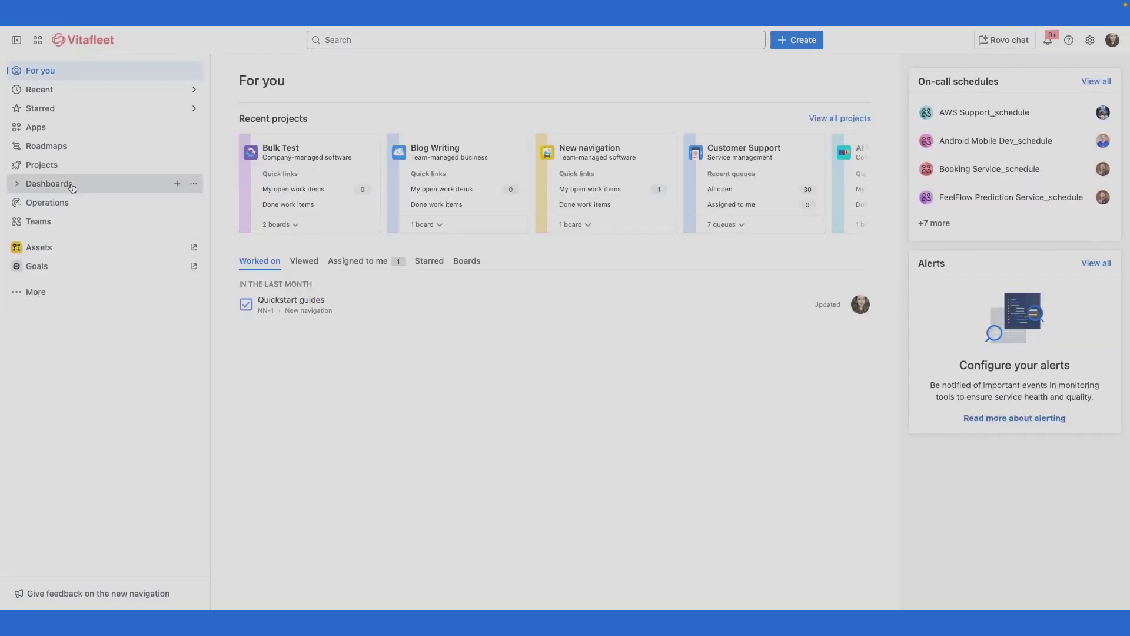
- Create and save a new dashboard named 'Dashy 1'
{"action": "left_click", "coordinate": [70, 185]}
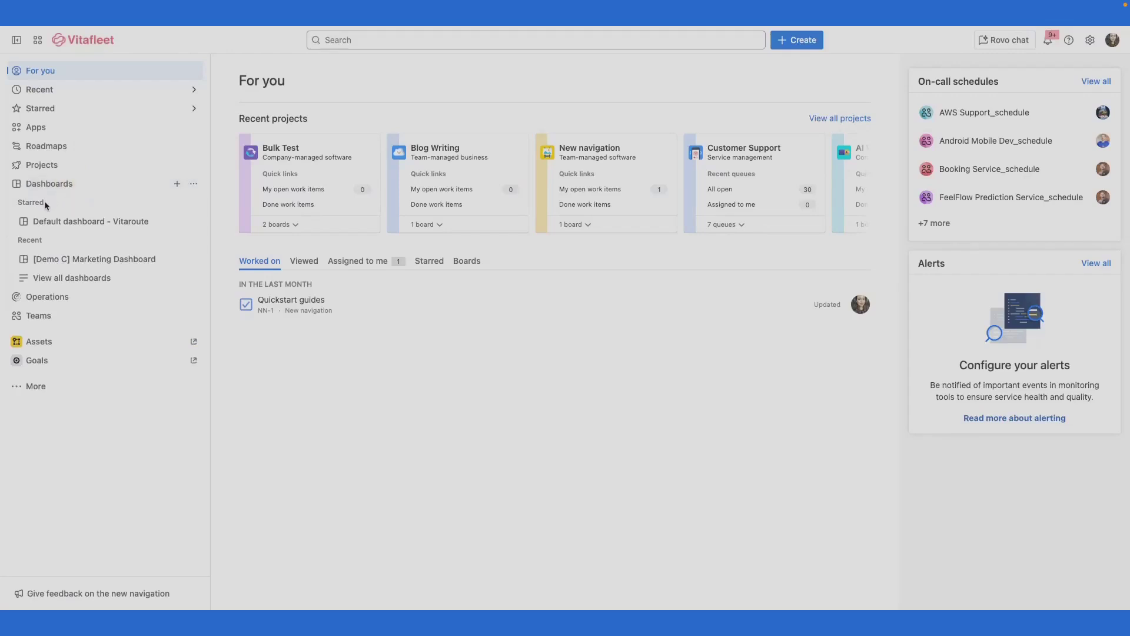
{"action": "left_click", "coordinate": [177, 184]}
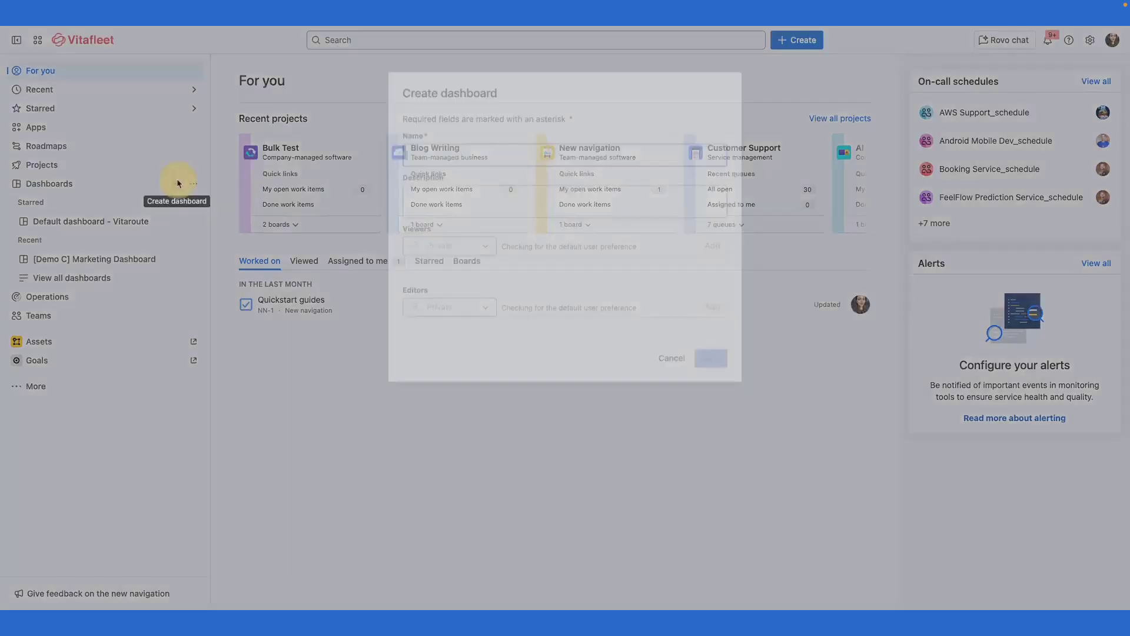
{"action": "type", "text": "Dashy 1"}
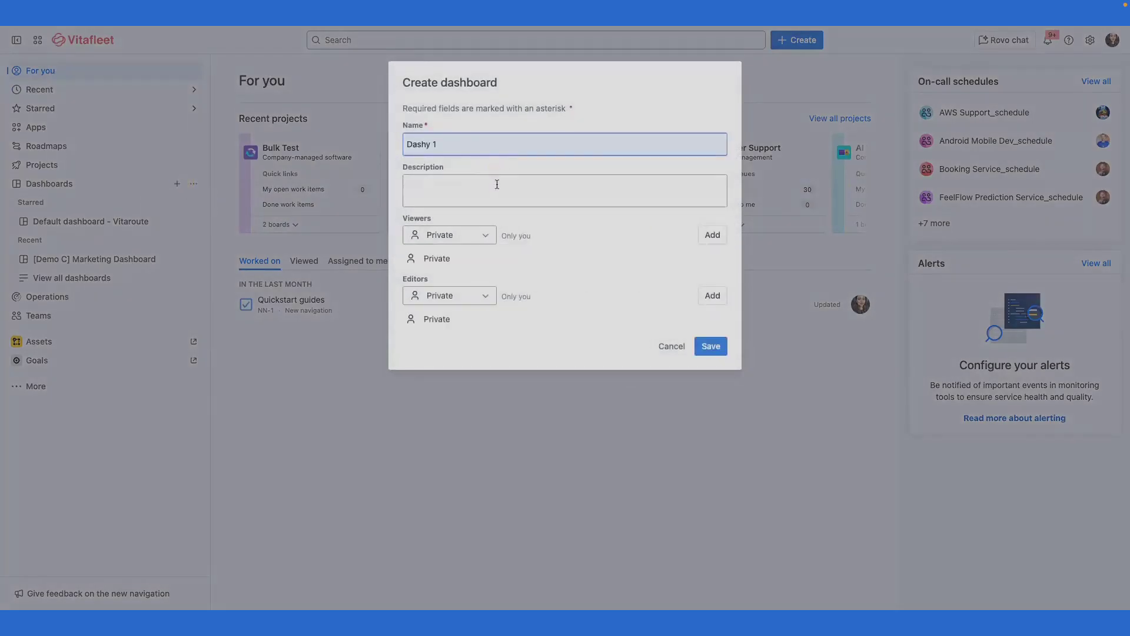
{"action": "left_click", "coordinate": [707, 345]}
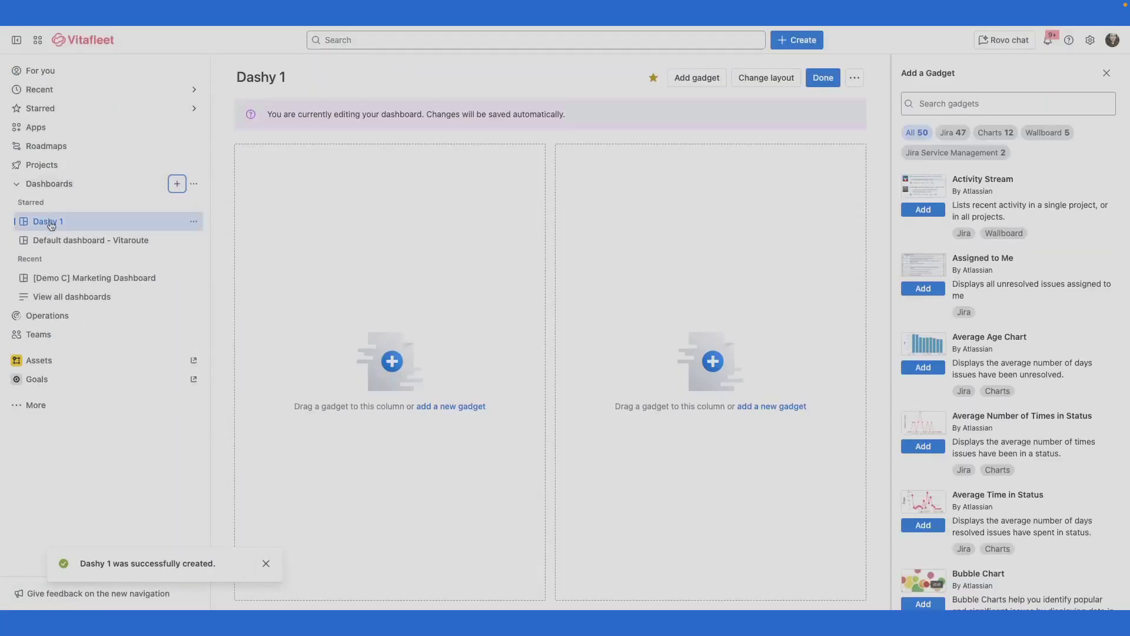
- Open Default dashboard - Vitaroute, unstar Dashy 1, view all dashboards, and hide Dashboards from the sidebar
{"action": "left_click", "coordinate": [62, 242]}
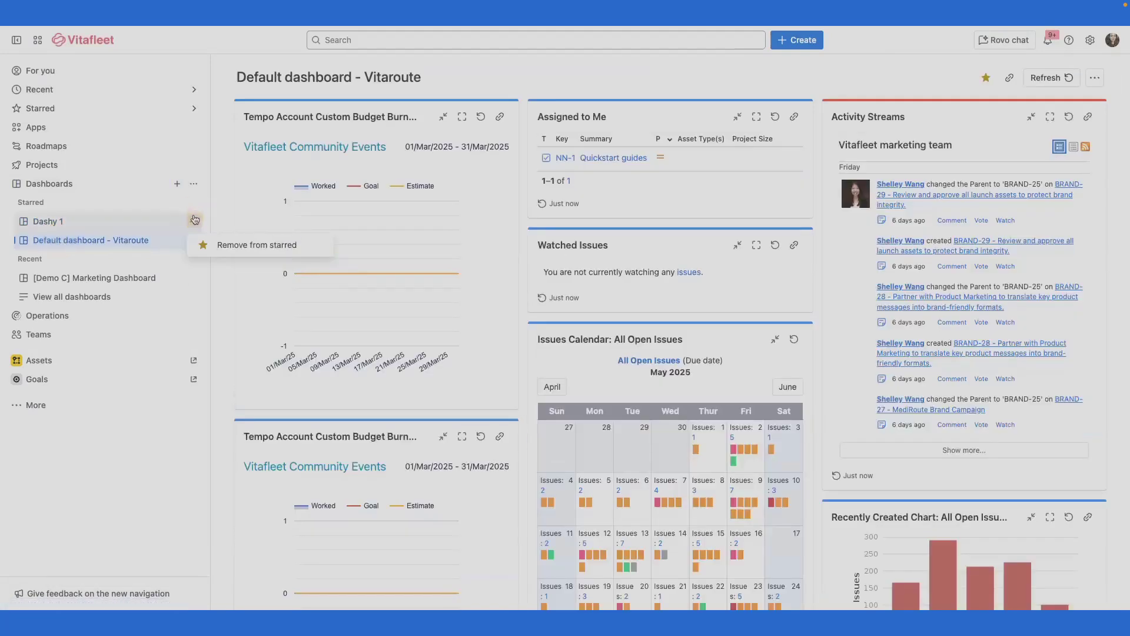
{"action": "left_click", "coordinate": [225, 242]}
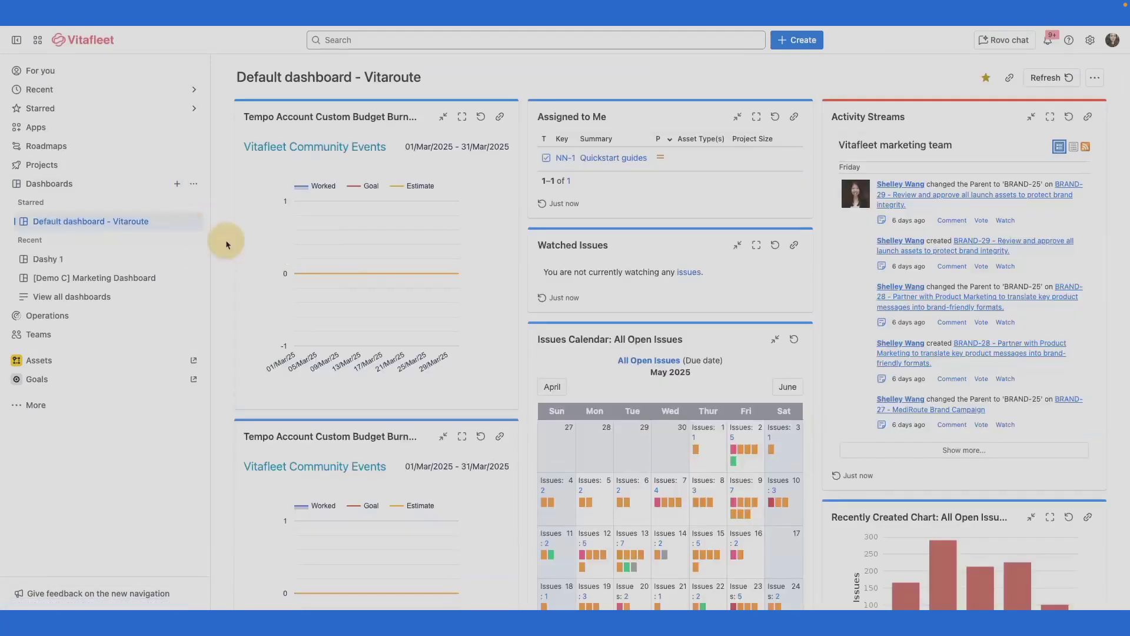
{"action": "left_click", "coordinate": [186, 185]}
{"action": "left_click", "coordinate": [193, 184]}
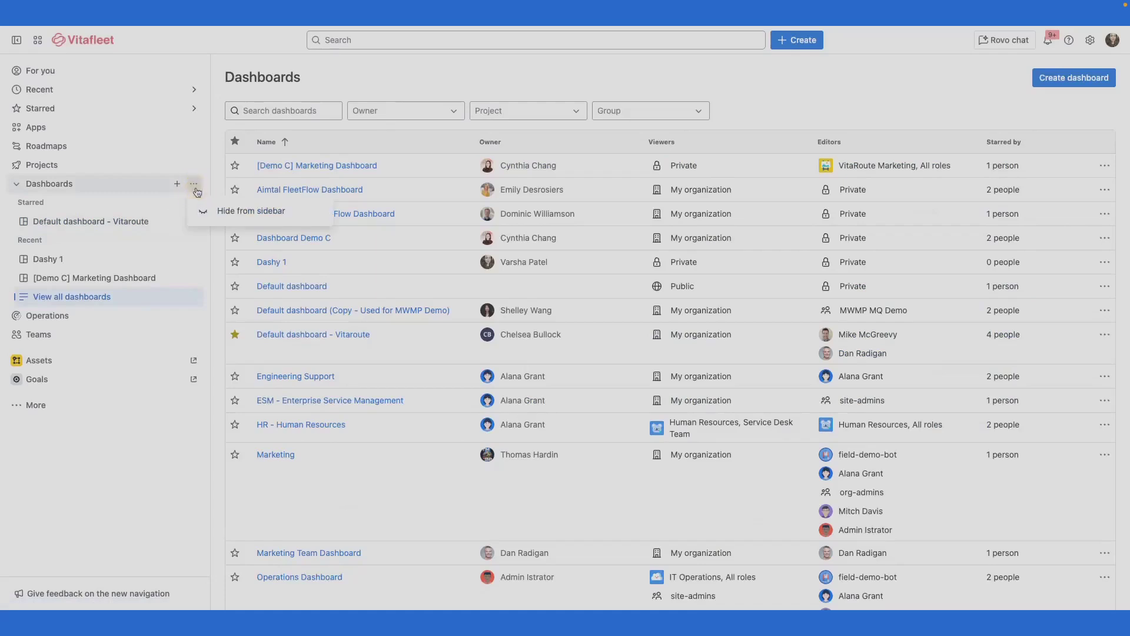
{"action": "left_click", "coordinate": [224, 211]}
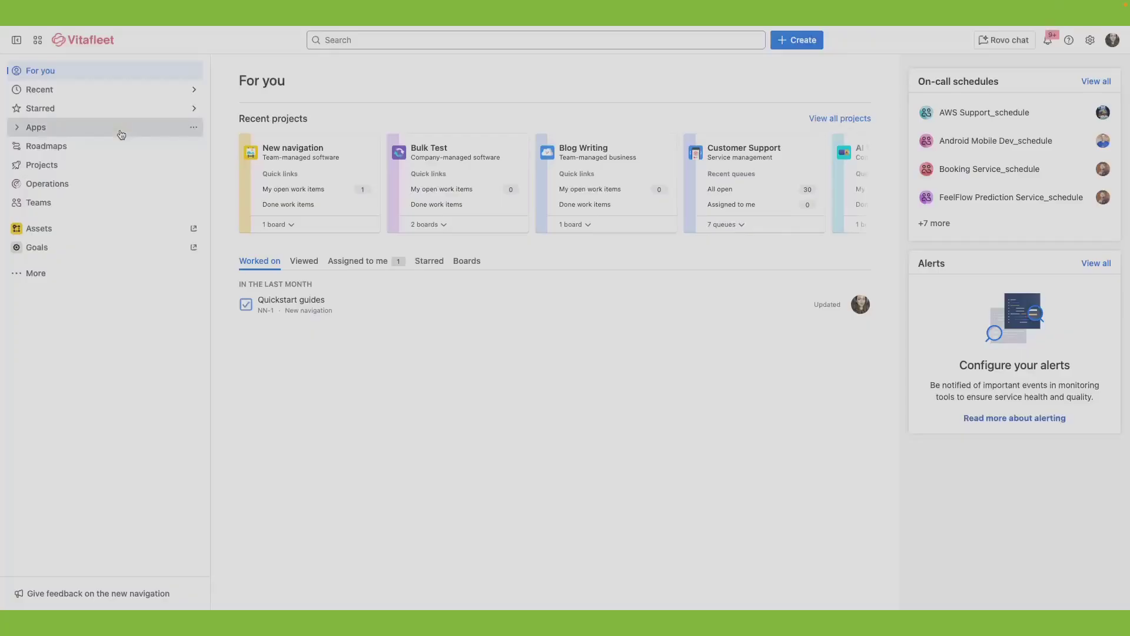
- Expand Apps and browse the apps marketplace, then open Deep Clone and its options menu
{"action": "left_click", "coordinate": [120, 130]}
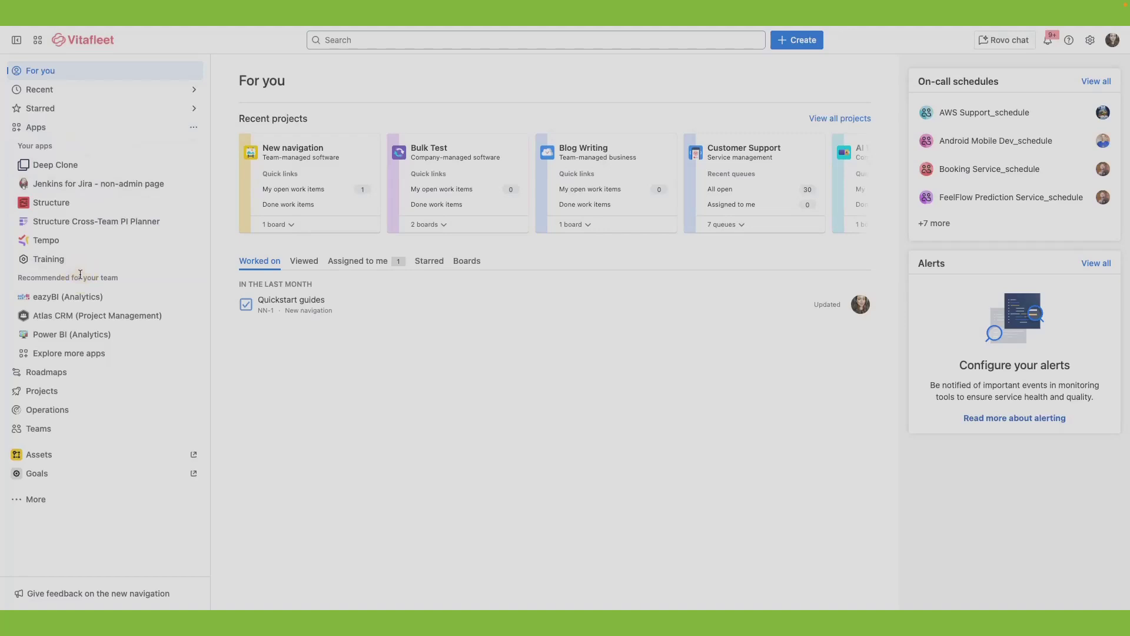
{"action": "left_click", "coordinate": [87, 355]}
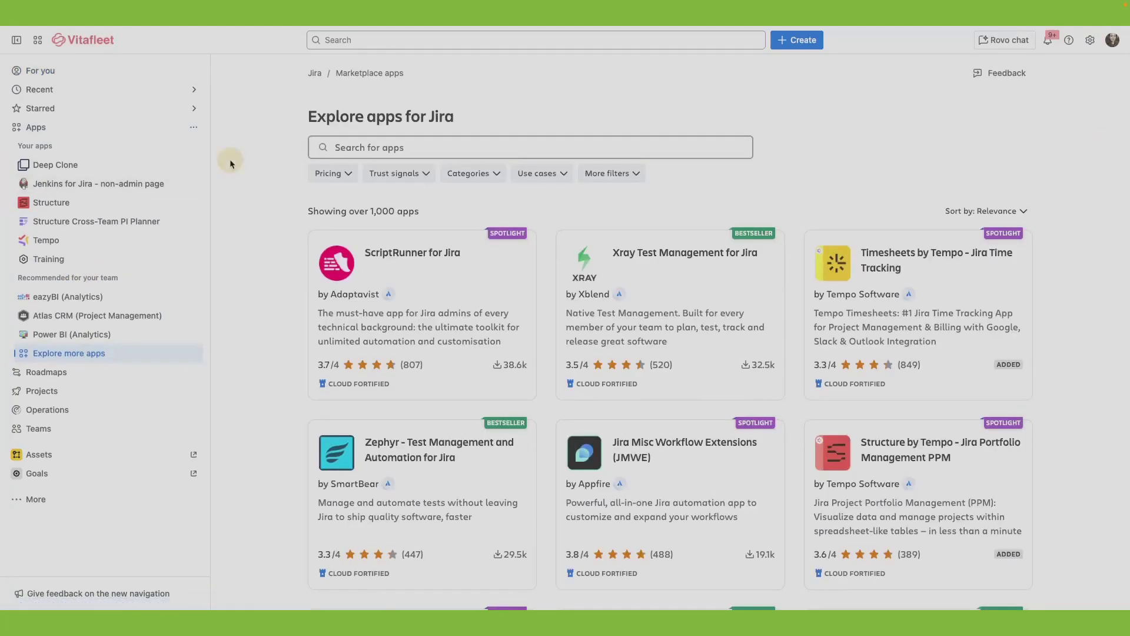
{"action": "left_click", "coordinate": [194, 130]}
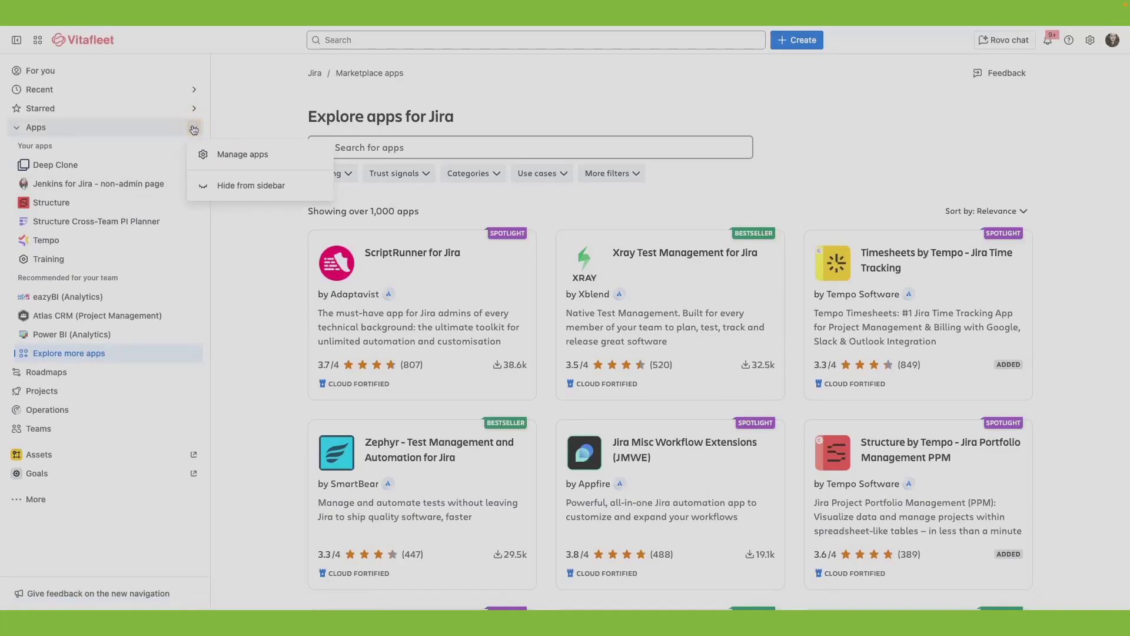
{"action": "left_click", "coordinate": [189, 165]}
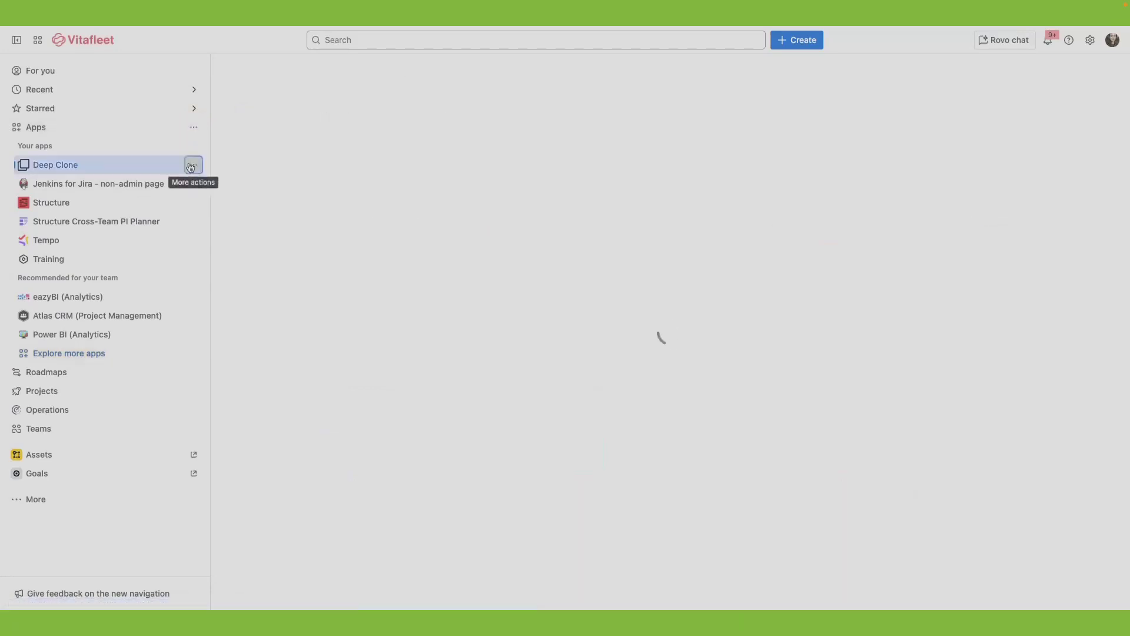
{"action": "left_click", "coordinate": [191, 168]}
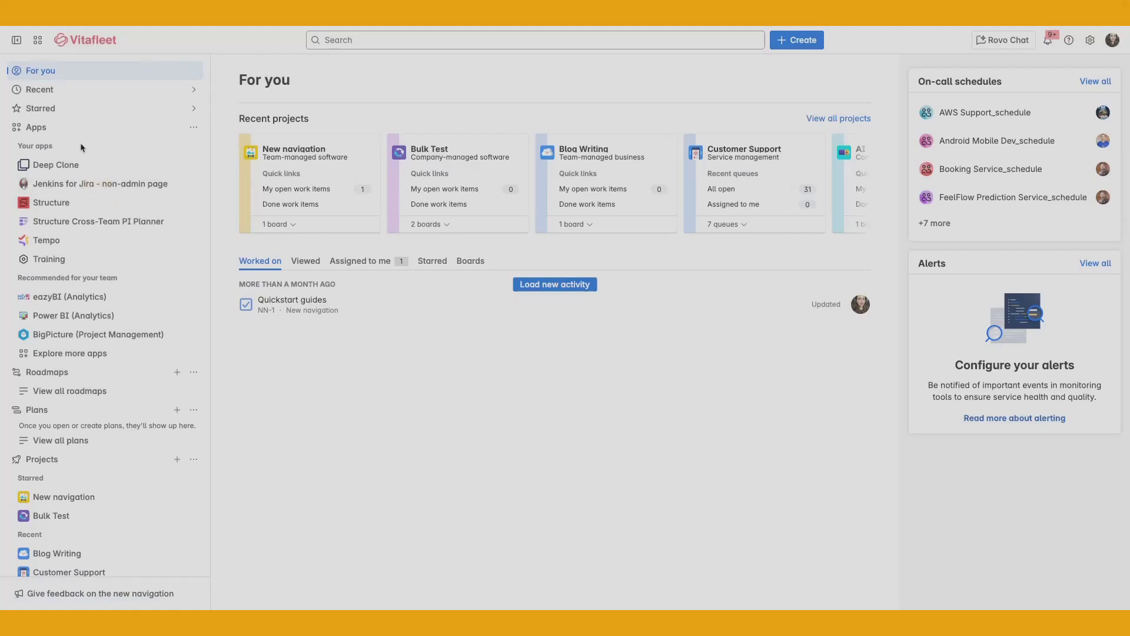
- Scroll through the sidebar's Apps, Plans, Projects and Dashboards sections and back up
{"action": "scroll", "coordinate": [84, 300], "scroll_direction": "down", "scroll_amount": 2}
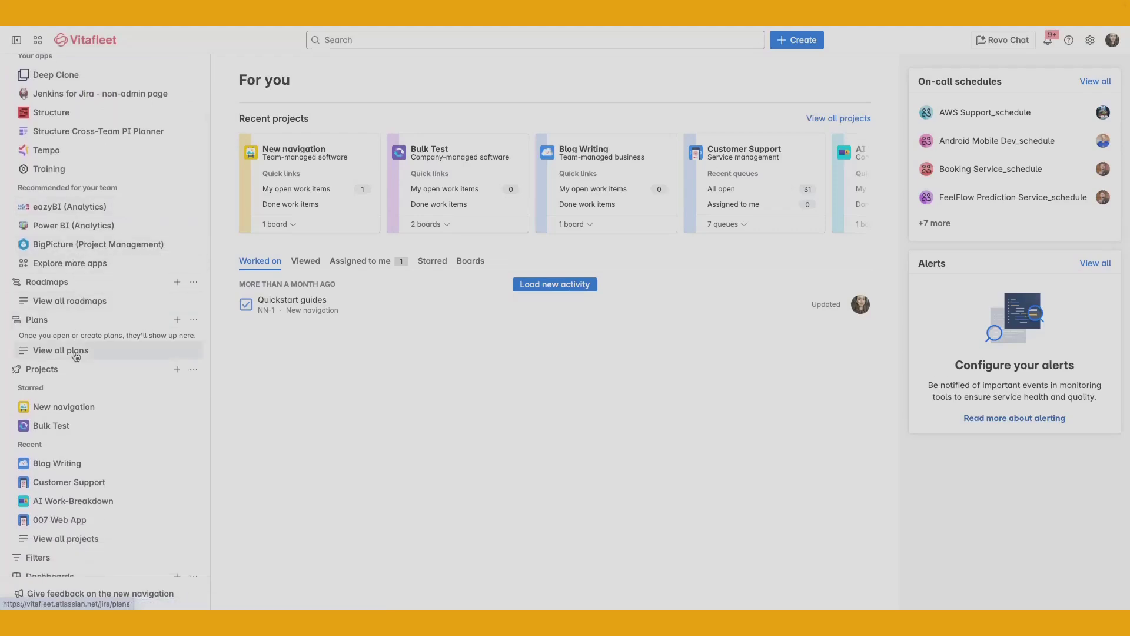
{"action": "scroll", "coordinate": [74, 335], "scroll_direction": "down", "scroll_amount": 2}
{"action": "scroll", "coordinate": [73, 333], "scroll_direction": "down", "scroll_amount": 2}
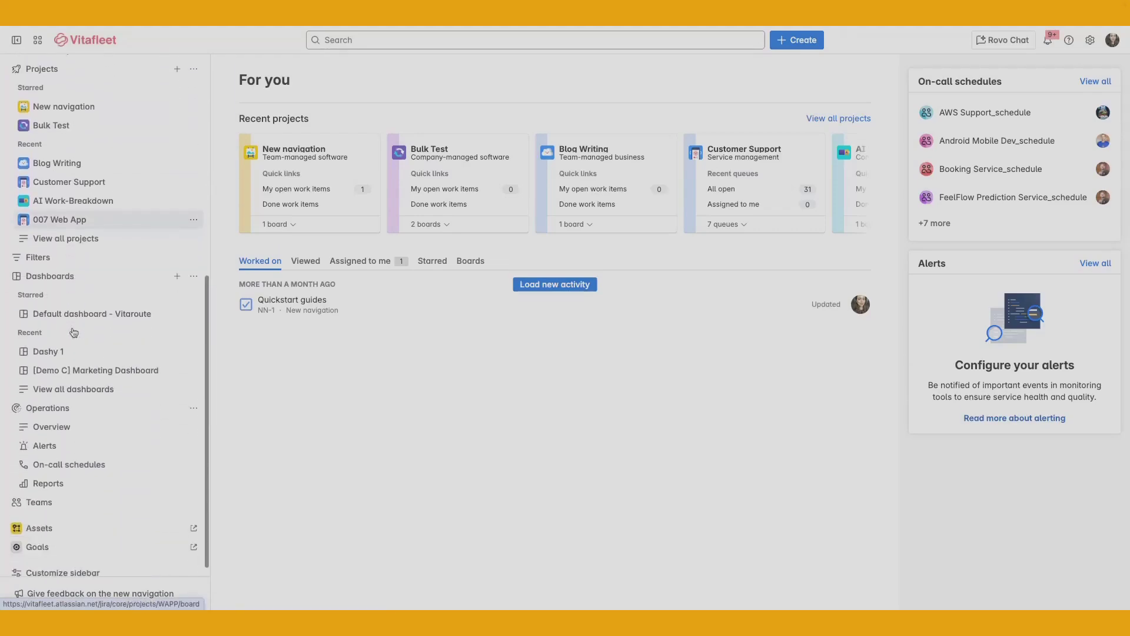
{"action": "scroll", "coordinate": [74, 331], "scroll_direction": "up", "scroll_amount": 1}
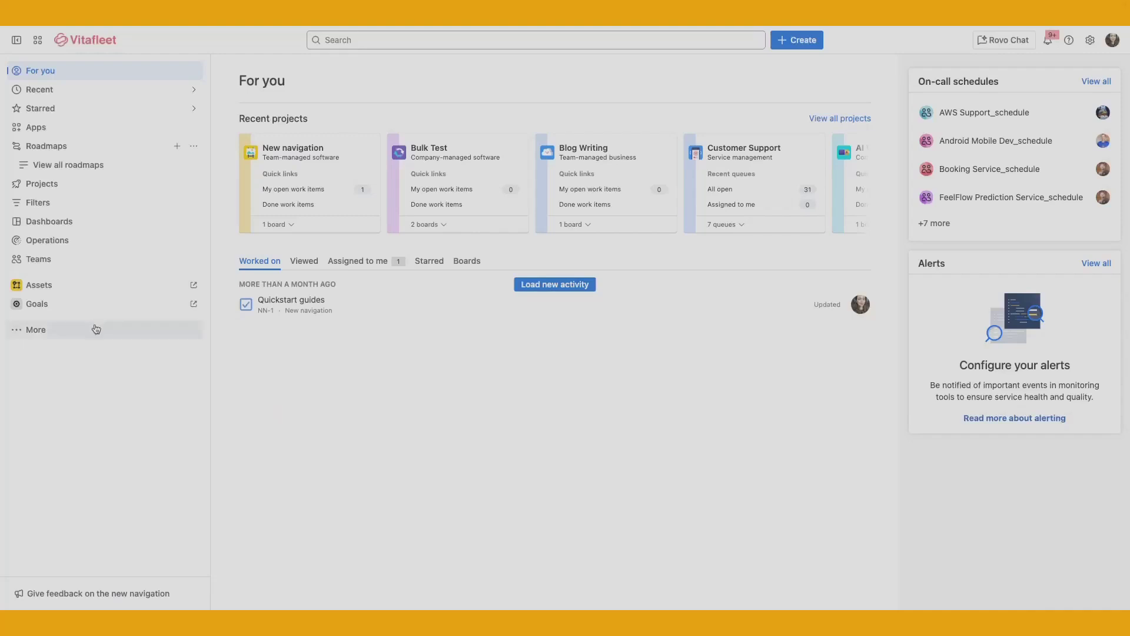
- In sidebar customization, pin Projects, Filters and Dashboards as always visible and save
{"action": "left_click", "coordinate": [96, 328]}
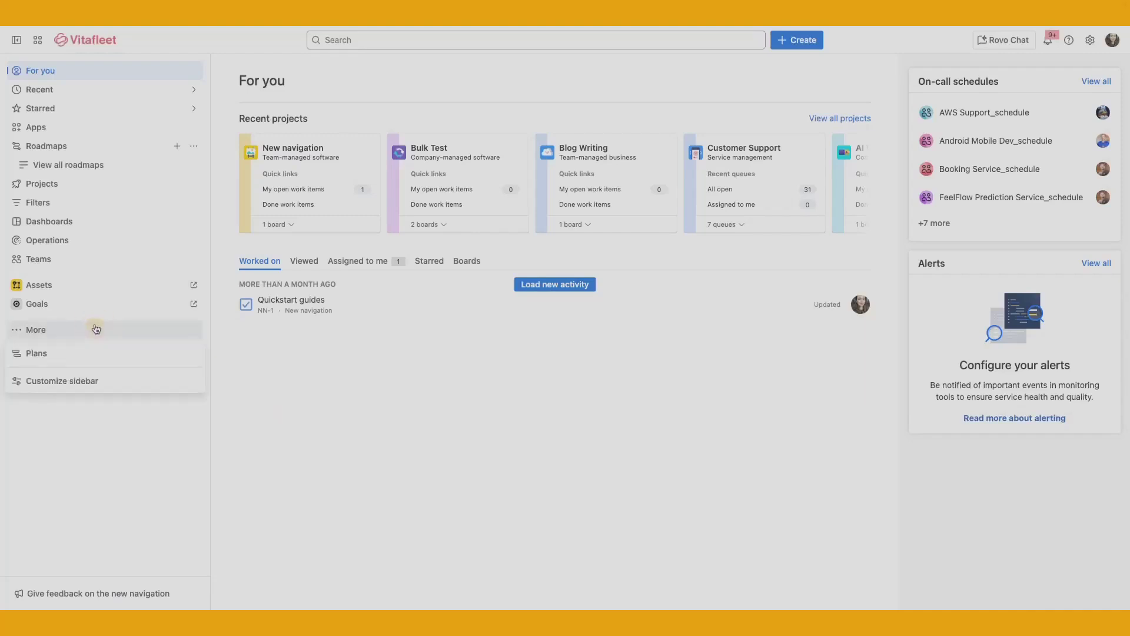
{"action": "left_click", "coordinate": [92, 378]}
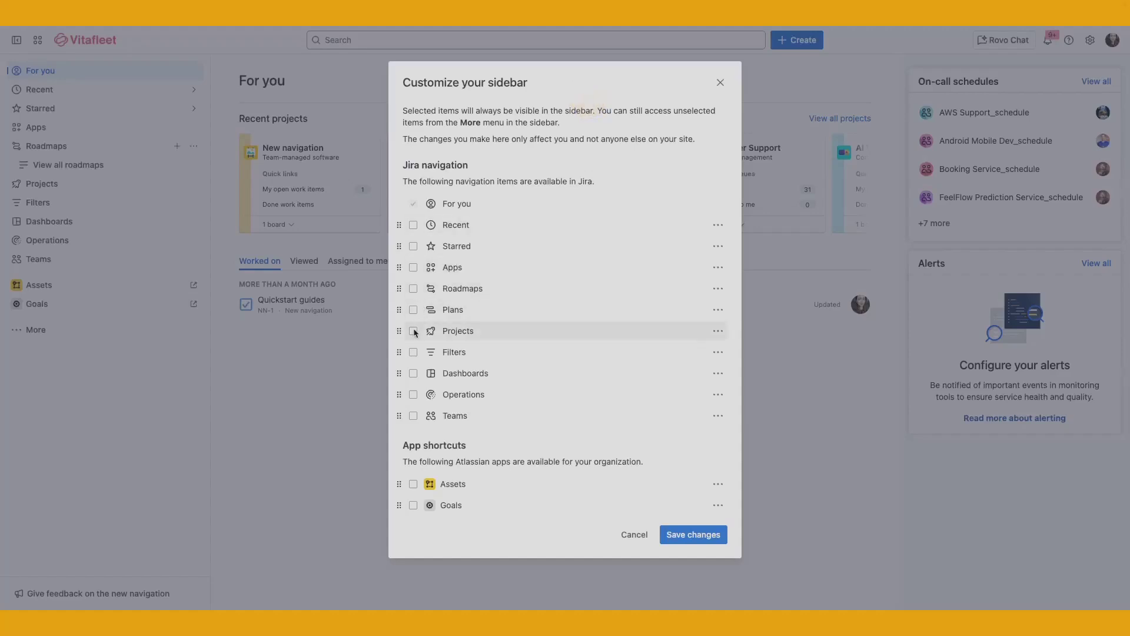
{"action": "left_click", "coordinate": [413, 331]}
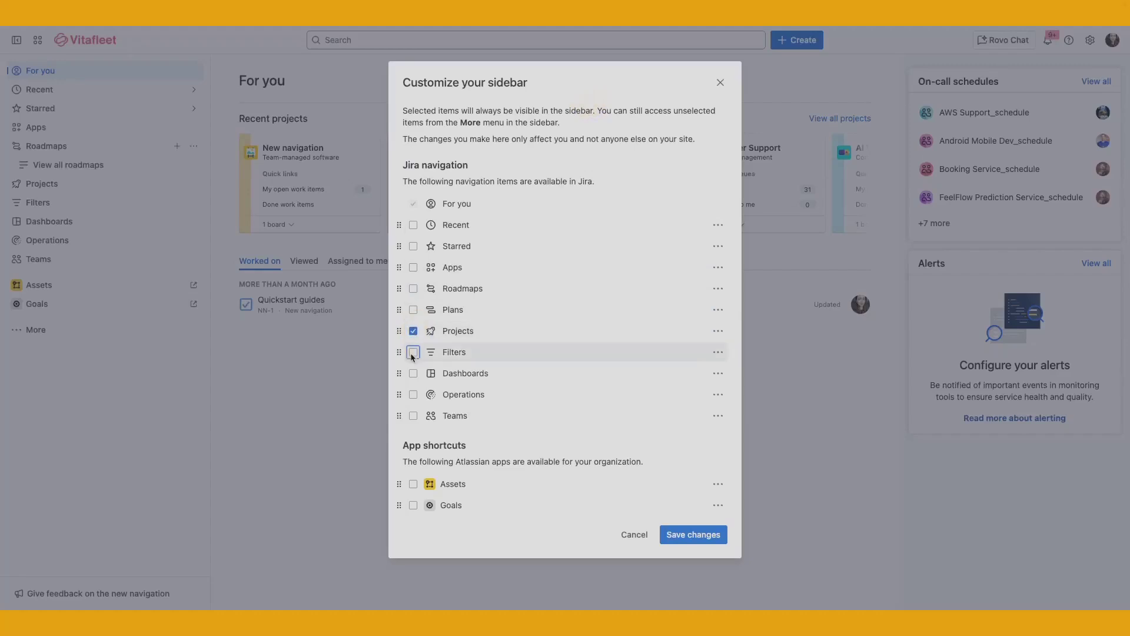
{"action": "left_click", "coordinate": [413, 354]}
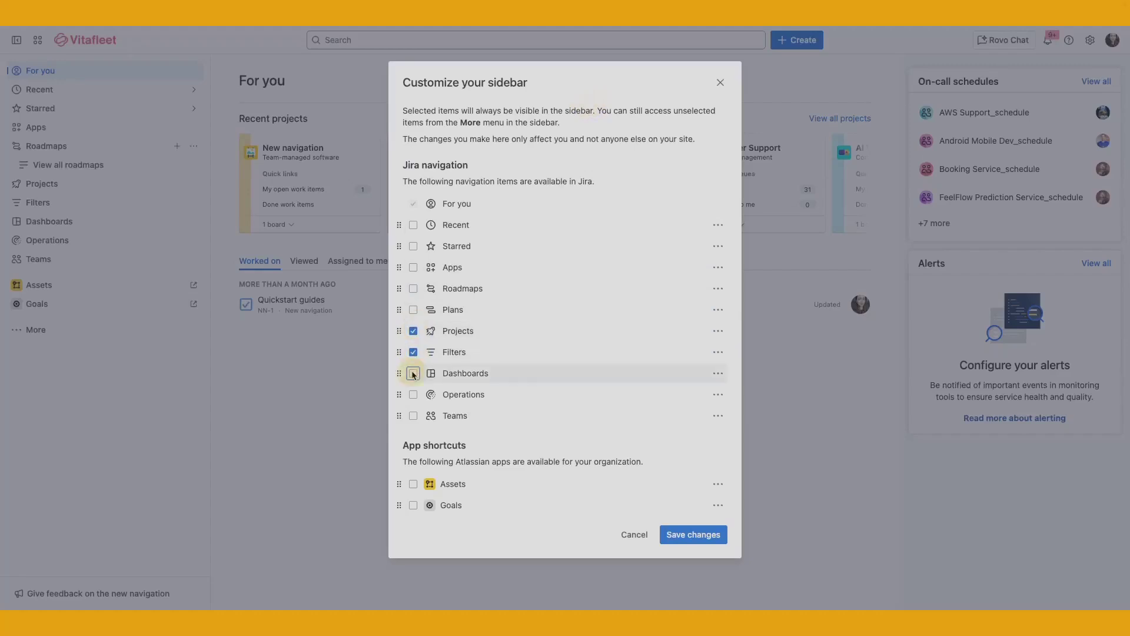
{"action": "left_click", "coordinate": [414, 375]}
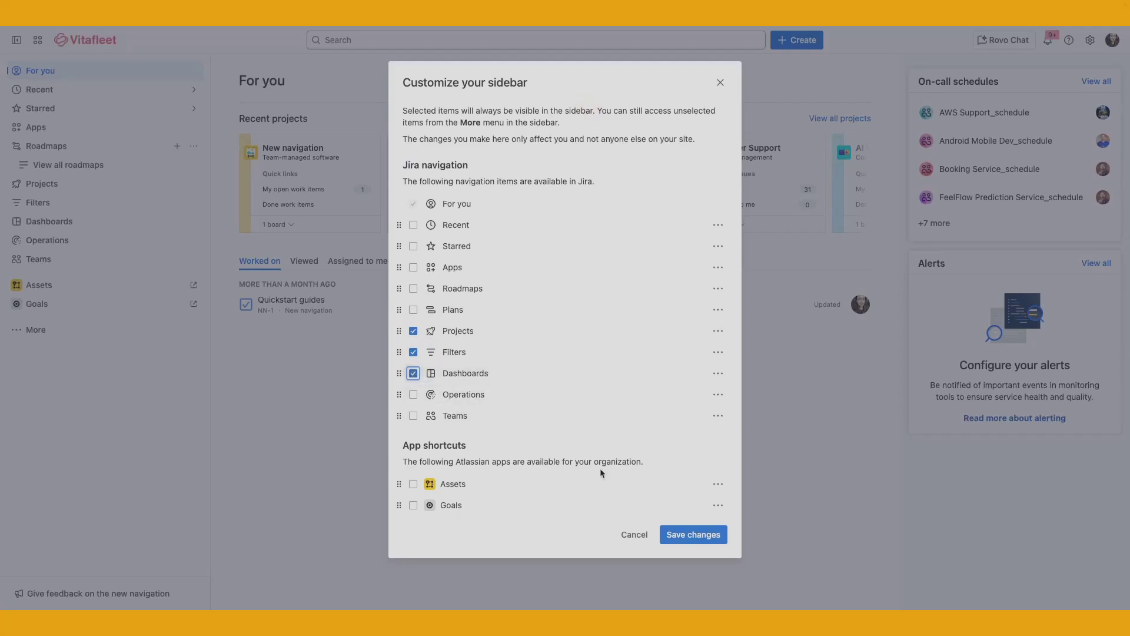
{"action": "left_click", "coordinate": [684, 535]}
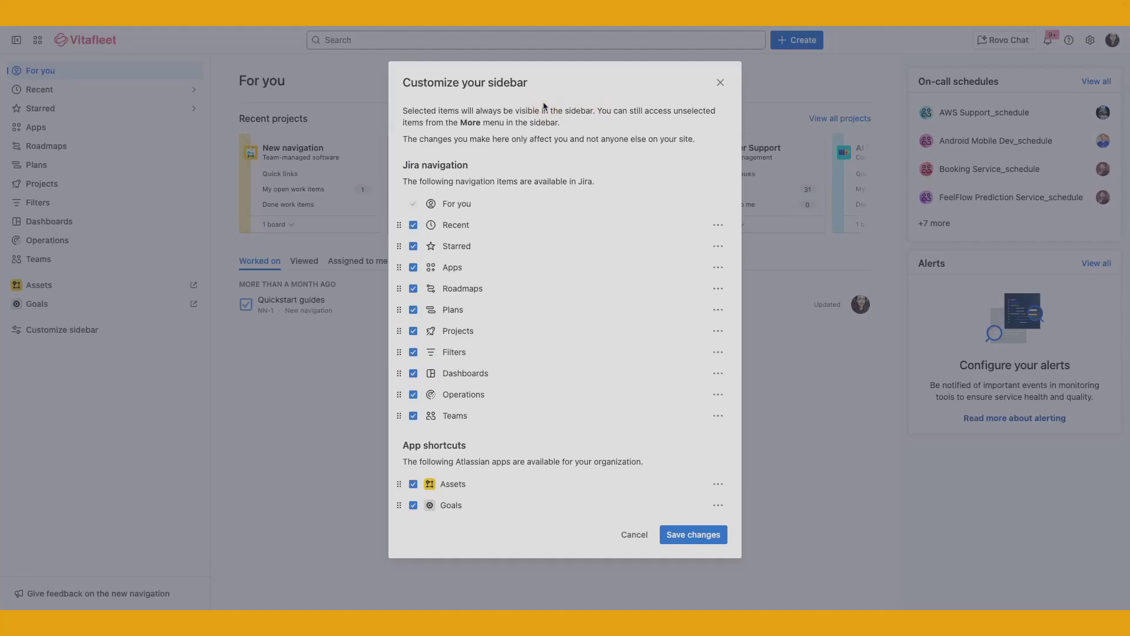
- Hide Roadmaps, Plans and Operations from the sidebar and save the changes
{"action": "left_click", "coordinate": [413, 289]}
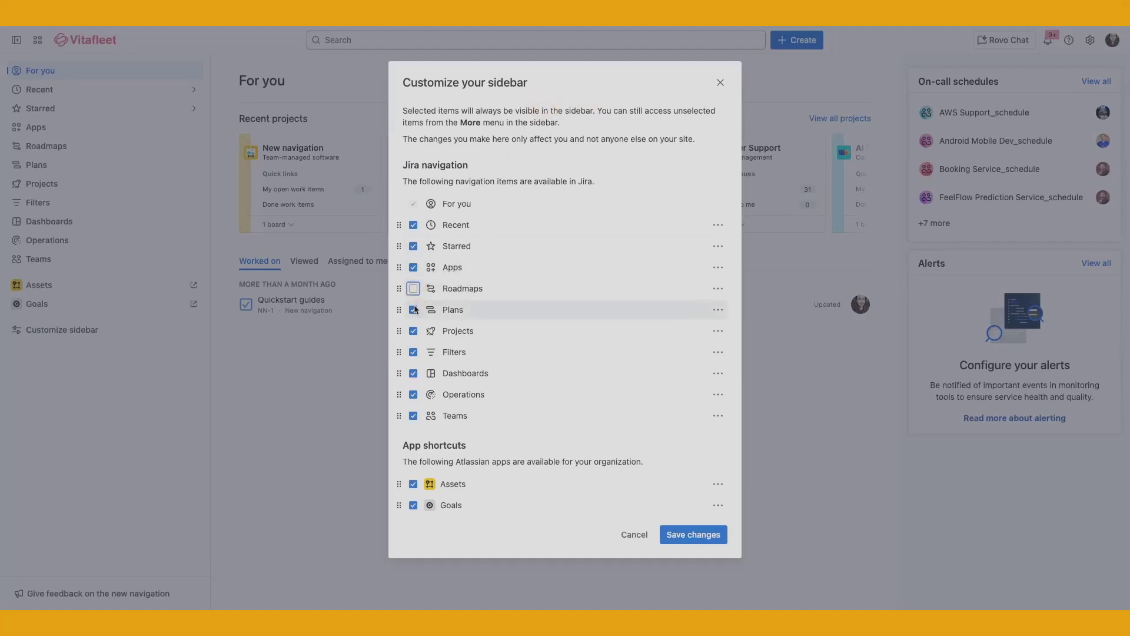
{"action": "left_click", "coordinate": [413, 309]}
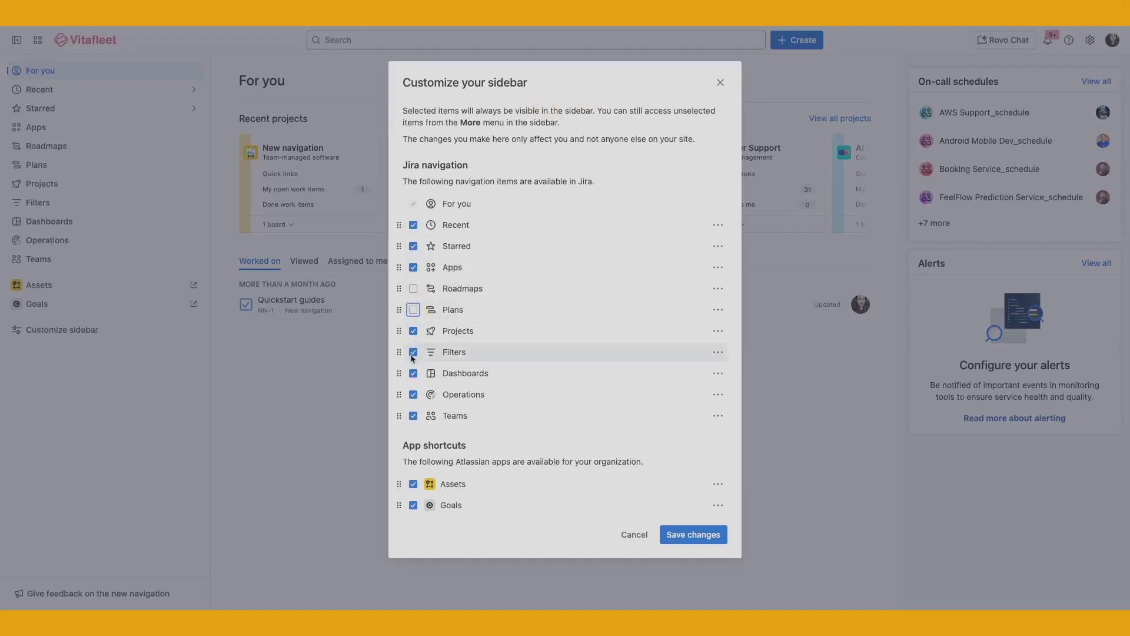
{"action": "left_click", "coordinate": [414, 393]}
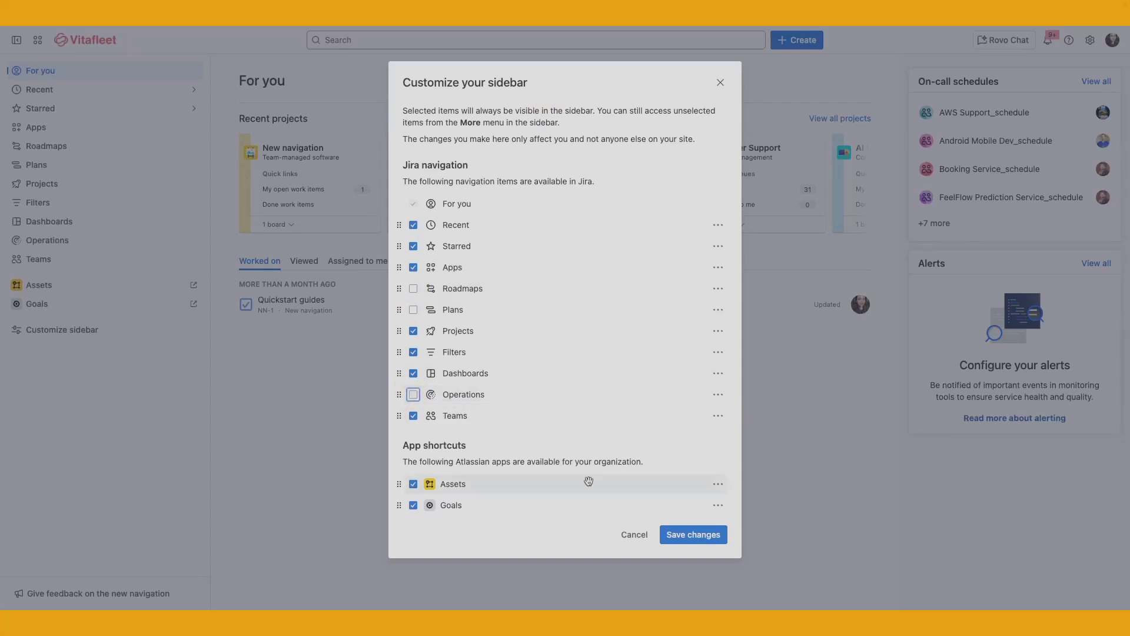
{"action": "left_click", "coordinate": [695, 542]}
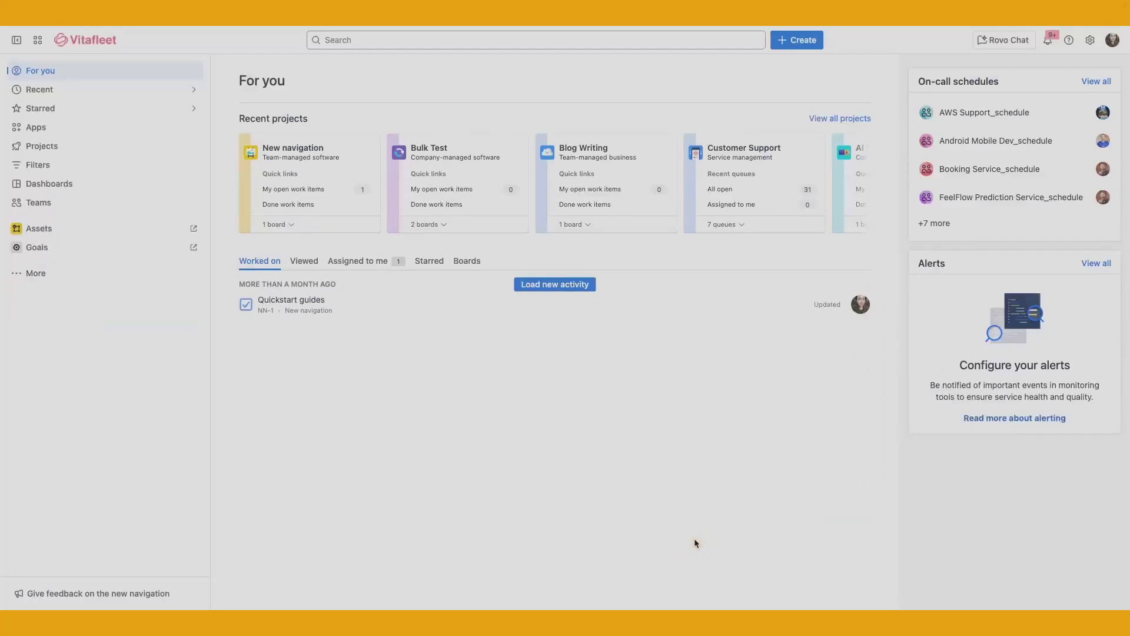
- Move Projects to the top of the sidebar list, then show Recent's repositioning options
{"action": "left_click", "coordinate": [135, 276]}
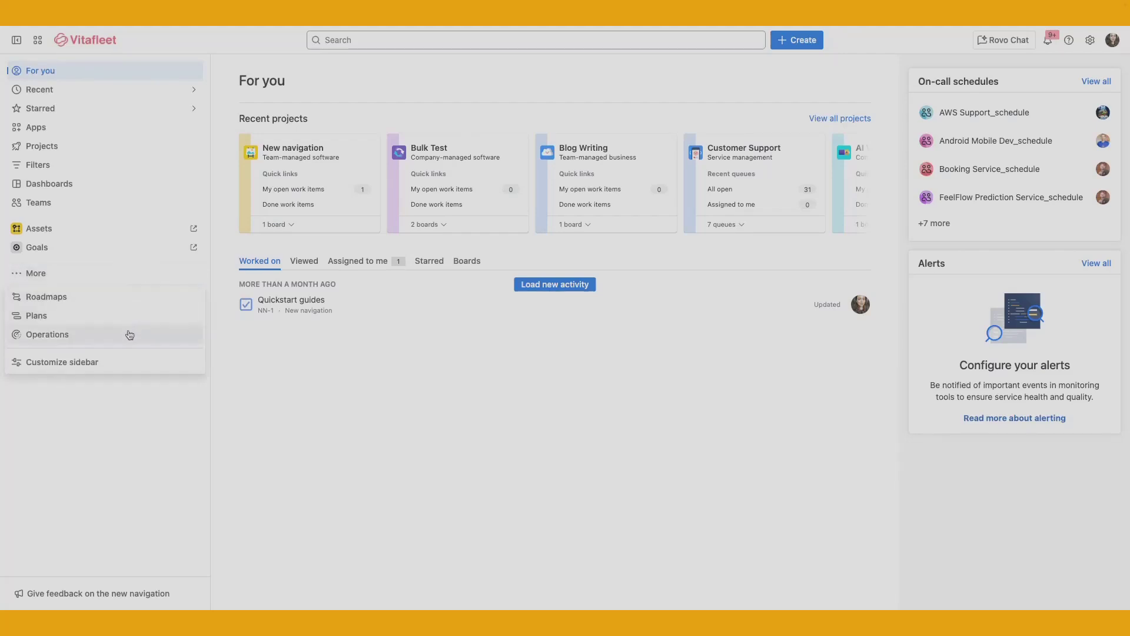
{"action": "left_click", "coordinate": [118, 361]}
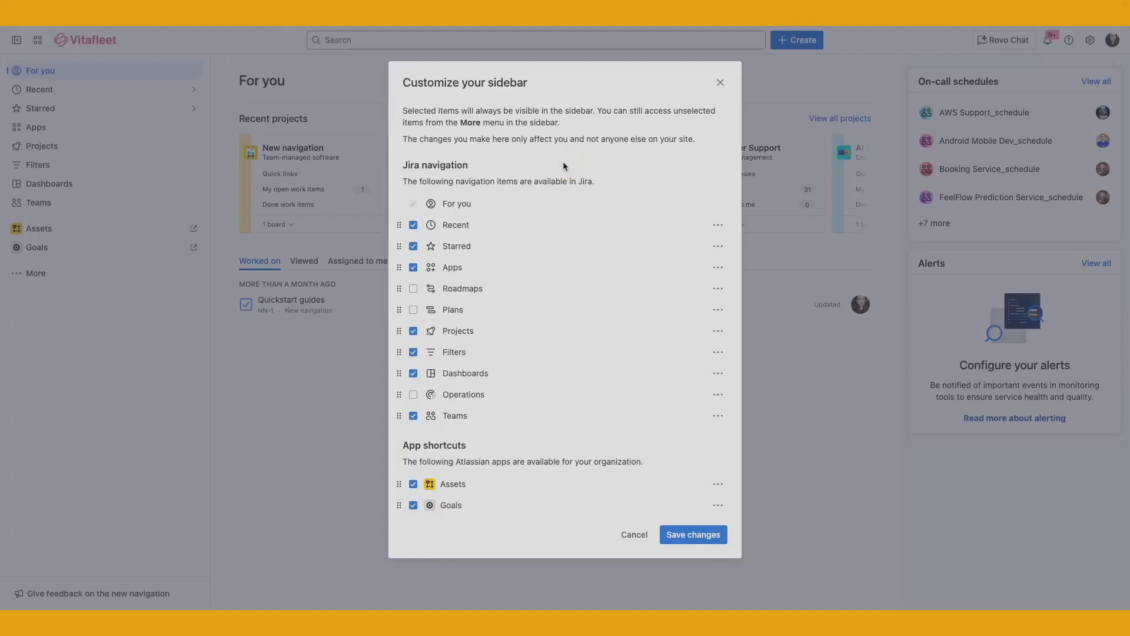
{"action": "left_click", "coordinate": [400, 333]}
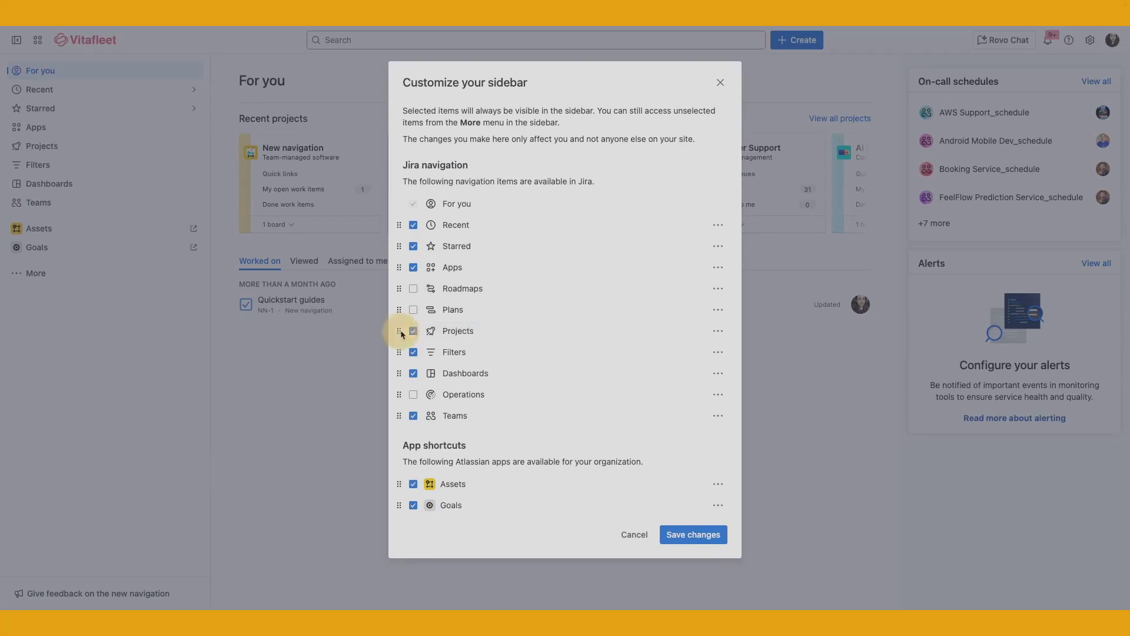
{"action": "left_click_drag", "start_coordinate": [402, 333], "coordinate": [529, 213]}
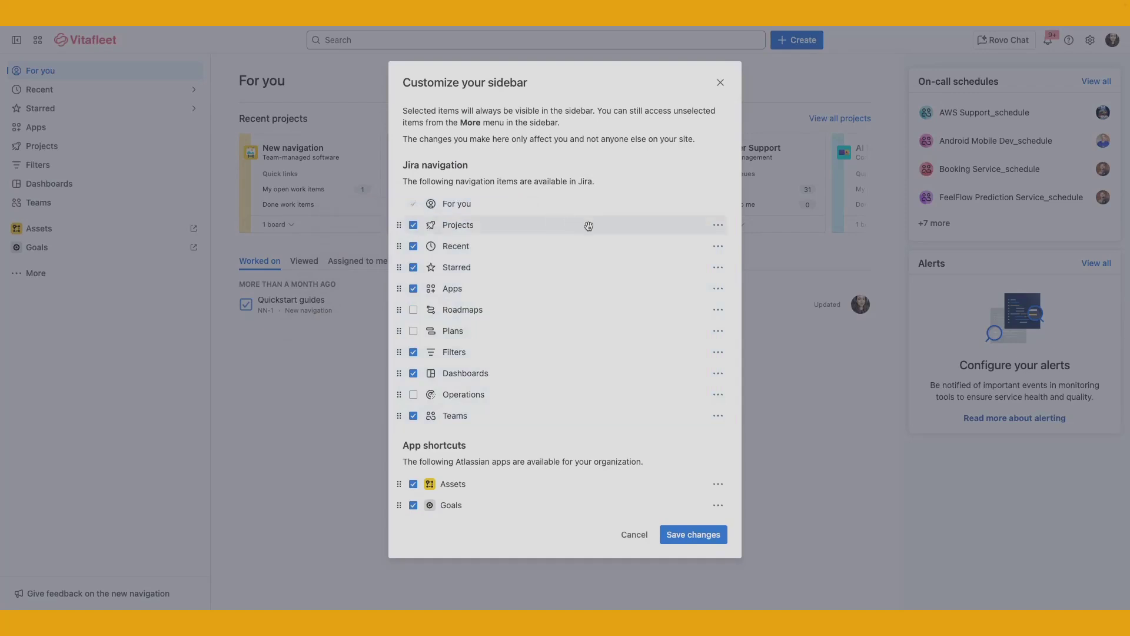
{"action": "left_click", "coordinate": [718, 246]}
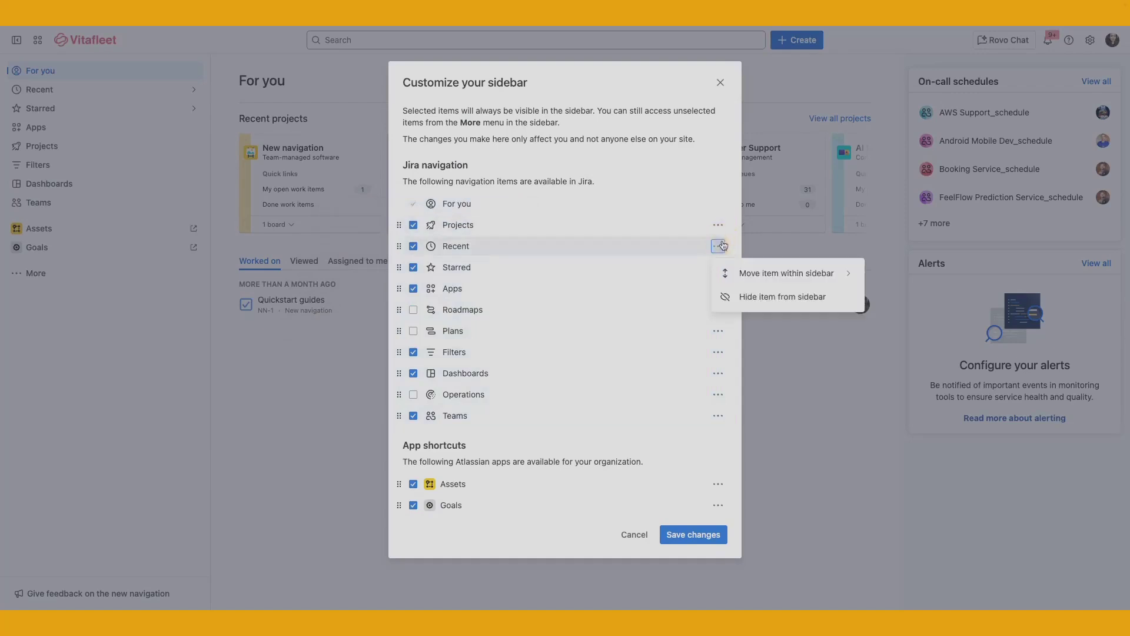
{"action": "left_click", "coordinate": [759, 274]}
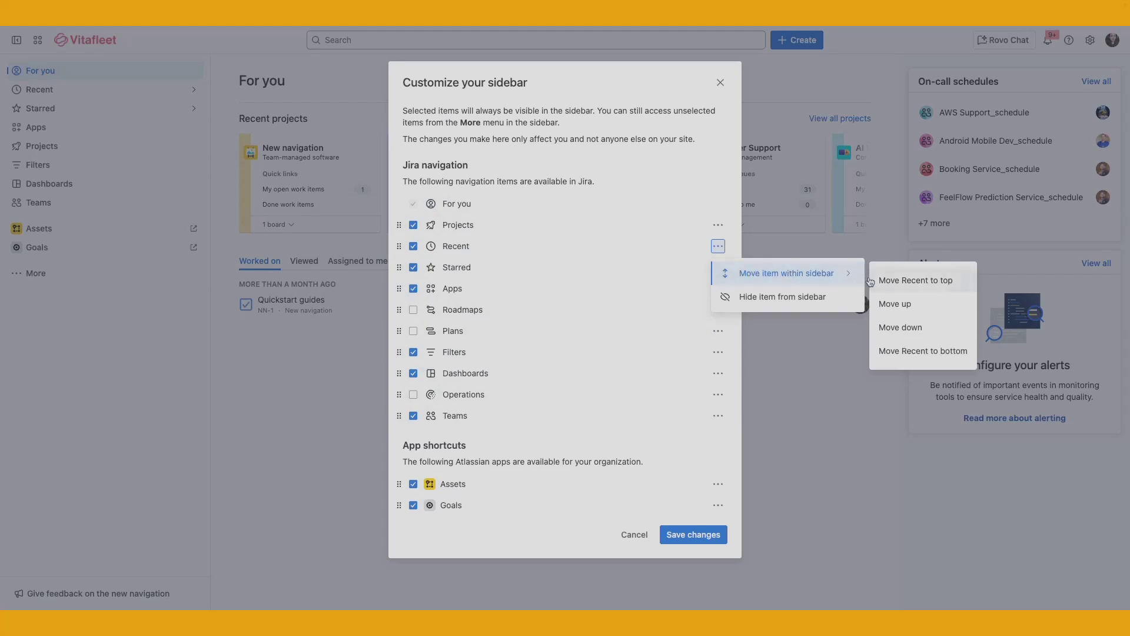